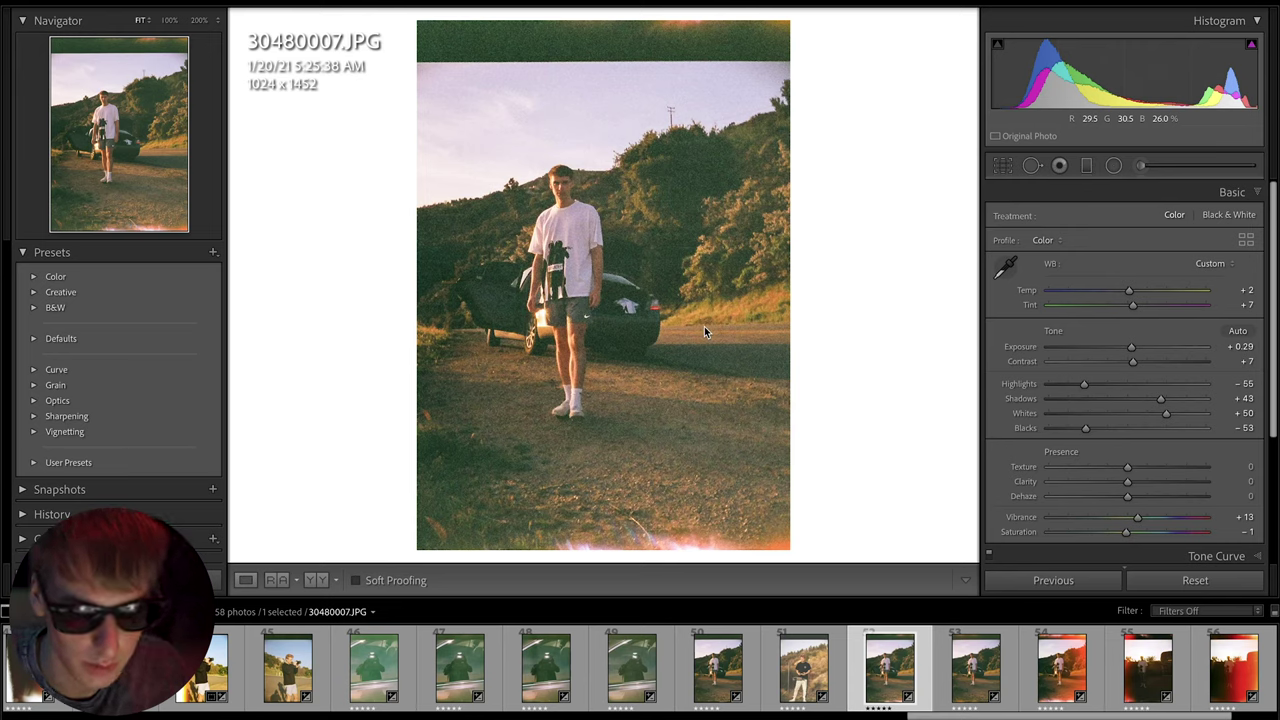
key(backslash)
key(backslash)
key(backslash)
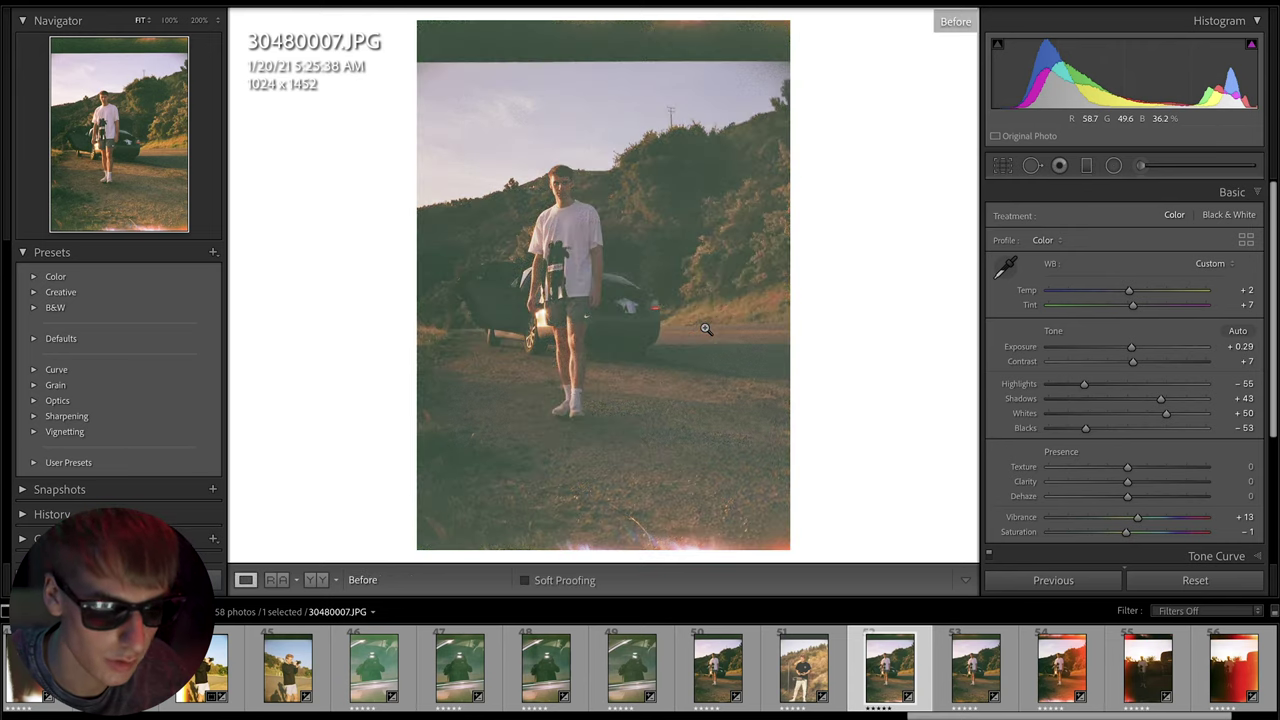
key(backslash)
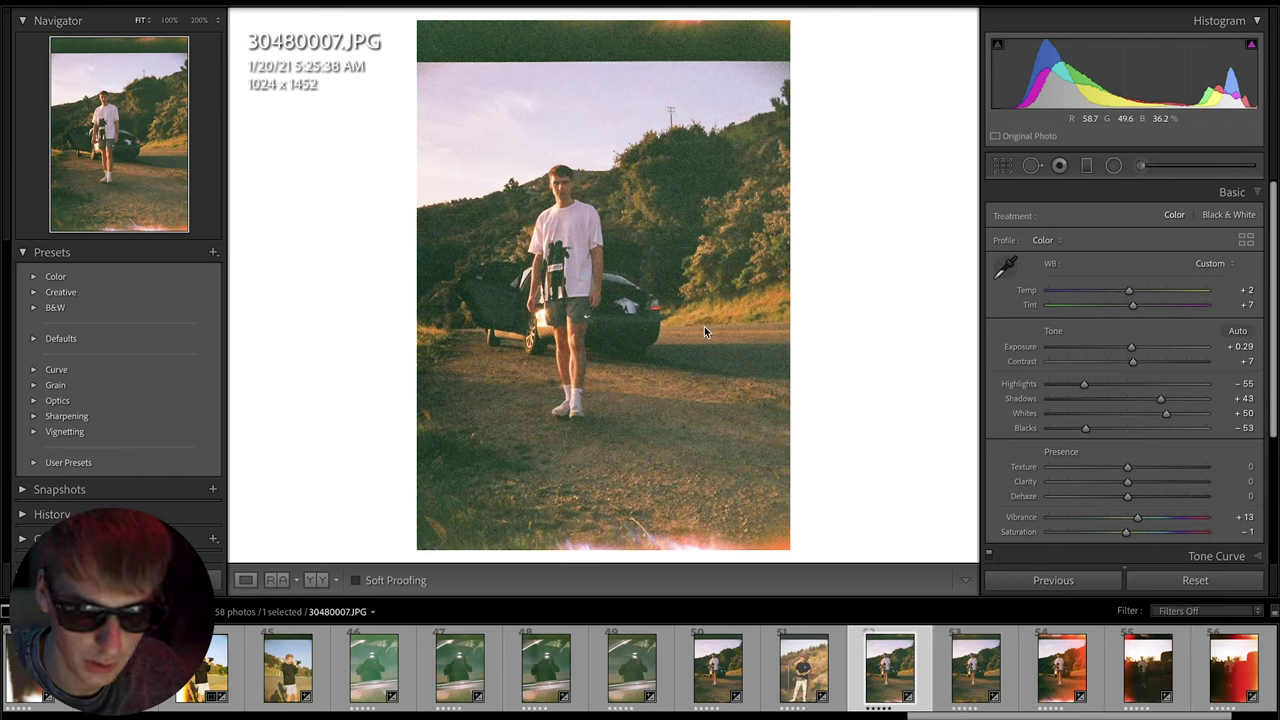
key(backslash)
key(backslash)
key(backslash)
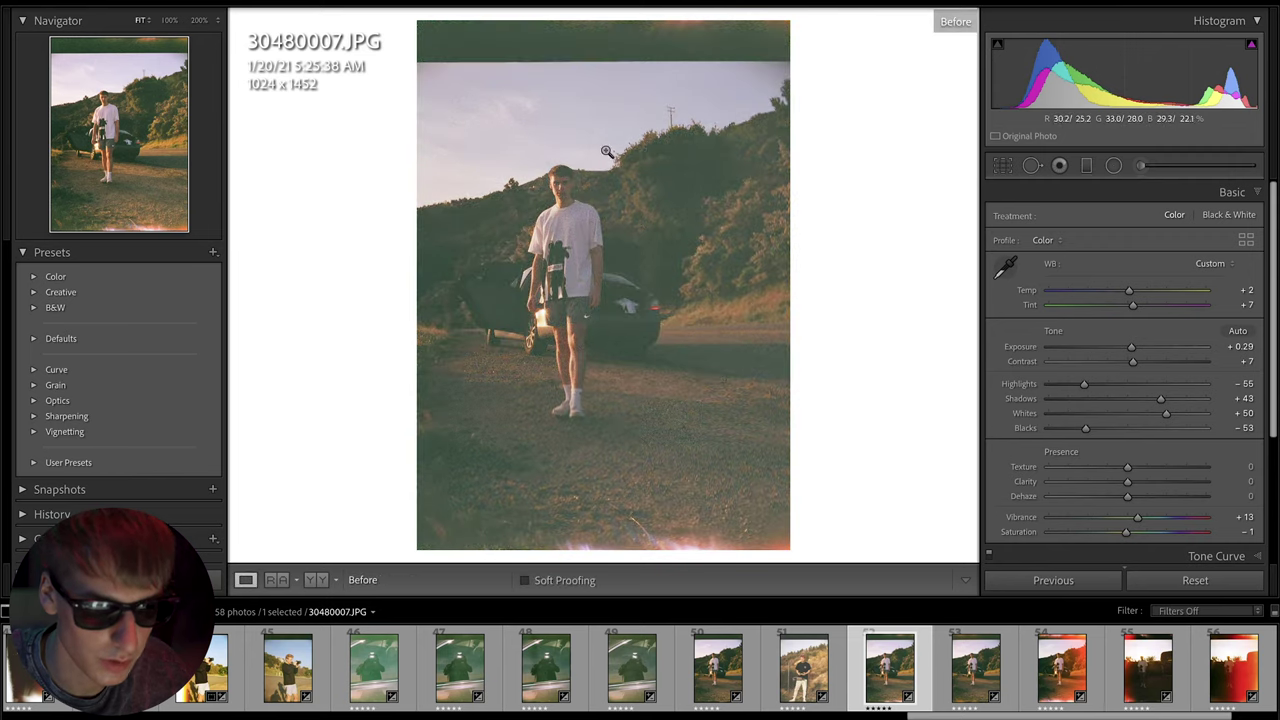
key(backslash)
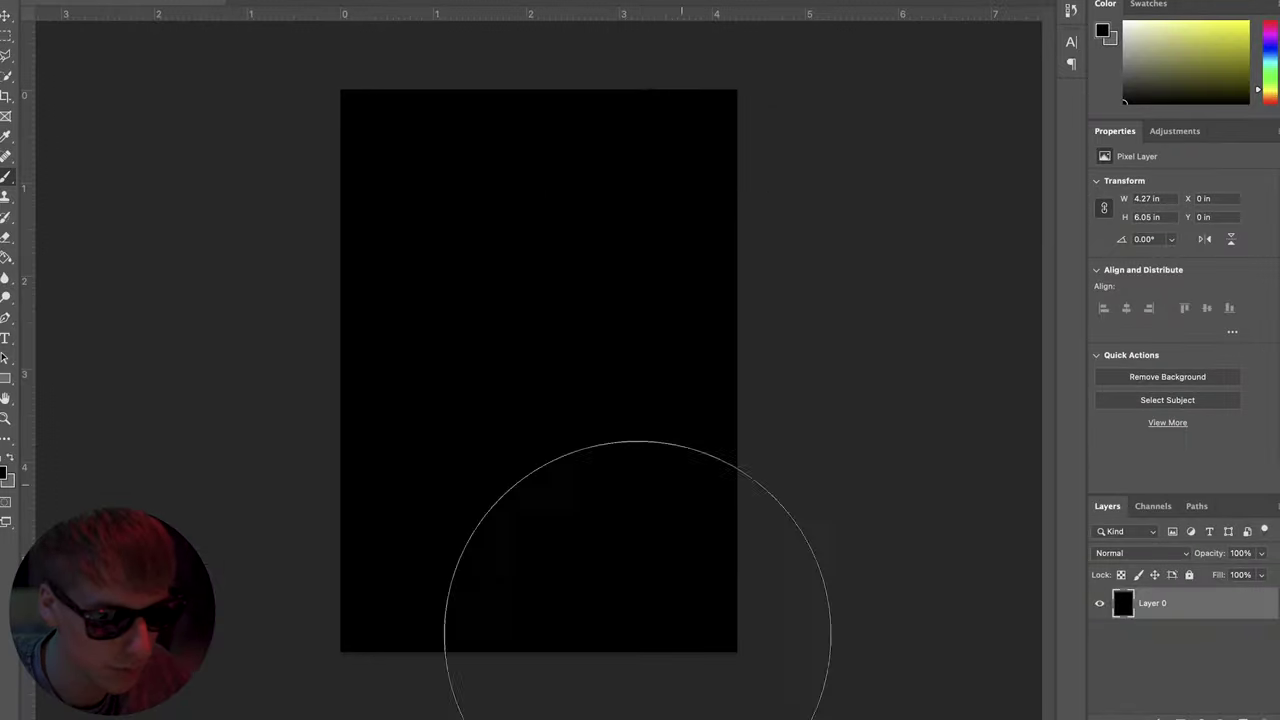
In the BryanCar folder, select photos 30480007, 30480010, 30480008 and 30480009 together.
mouse_move(700, 712)
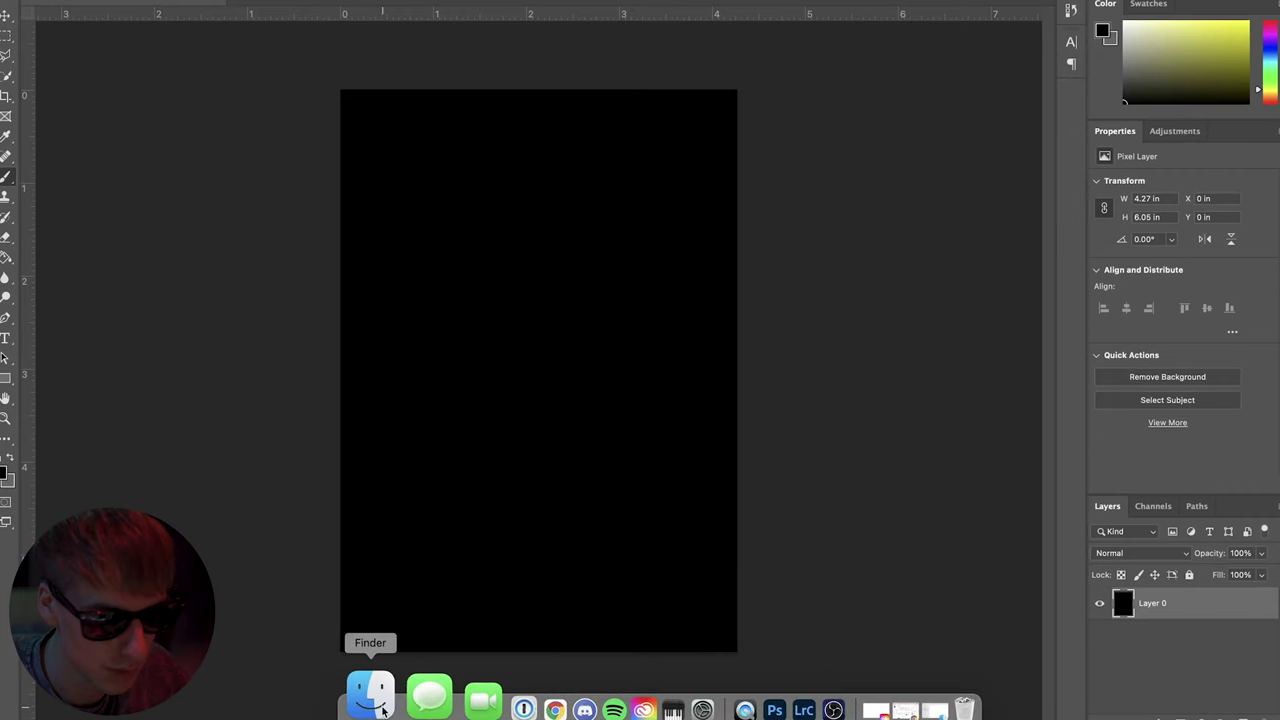
click(366, 700)
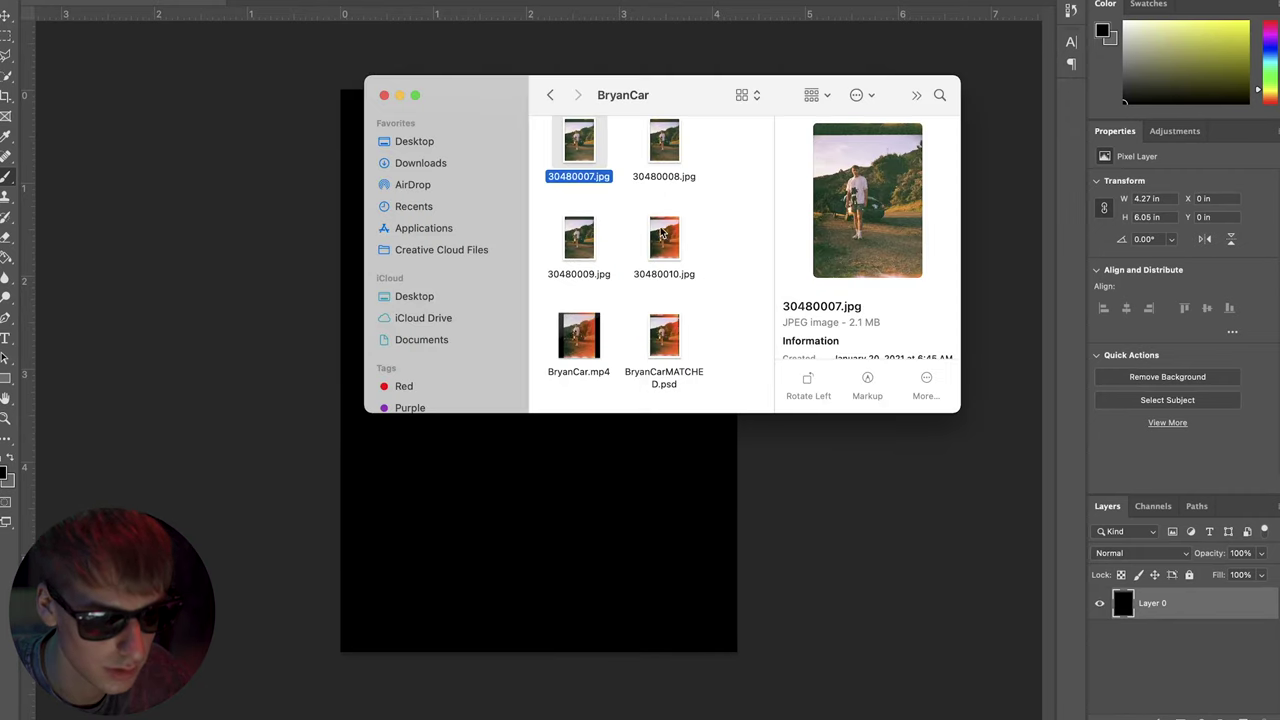
super+click(664, 238)
super+click(660, 145)
super+click(578, 238)
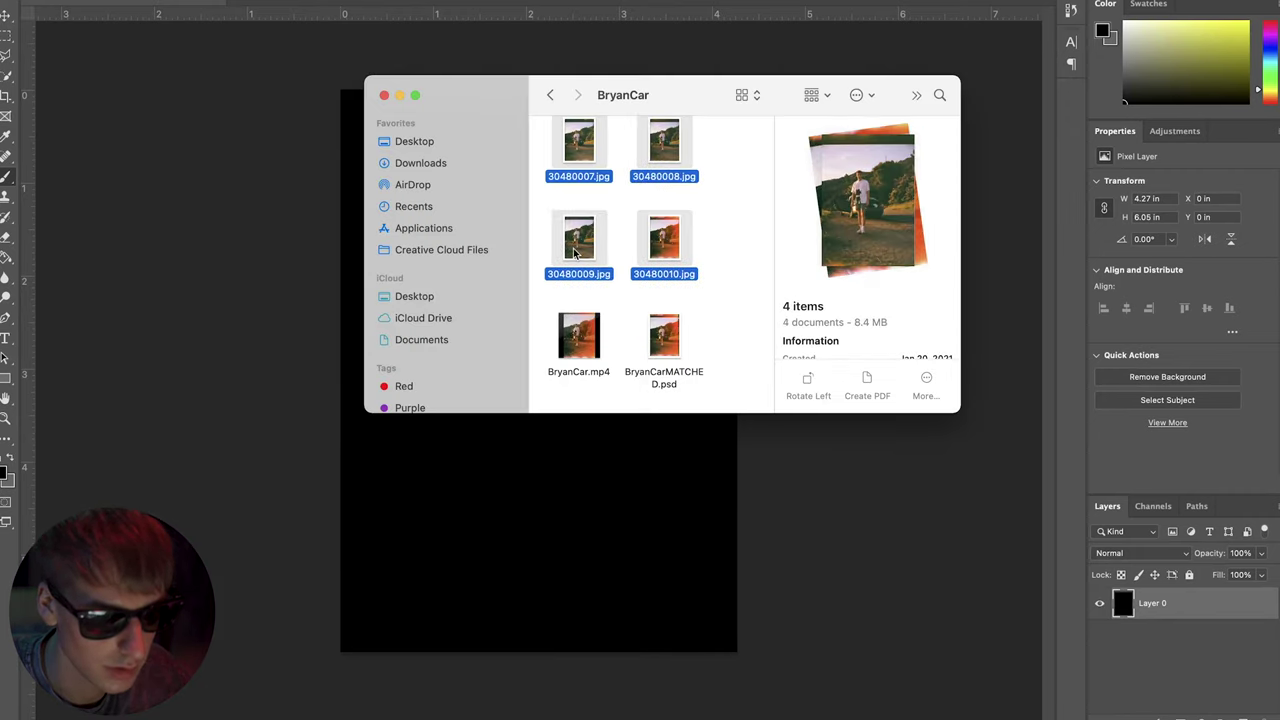
Place the four photos as layers over the black background and enlarge the Layers panel.
drag(578, 238, 411, 545)
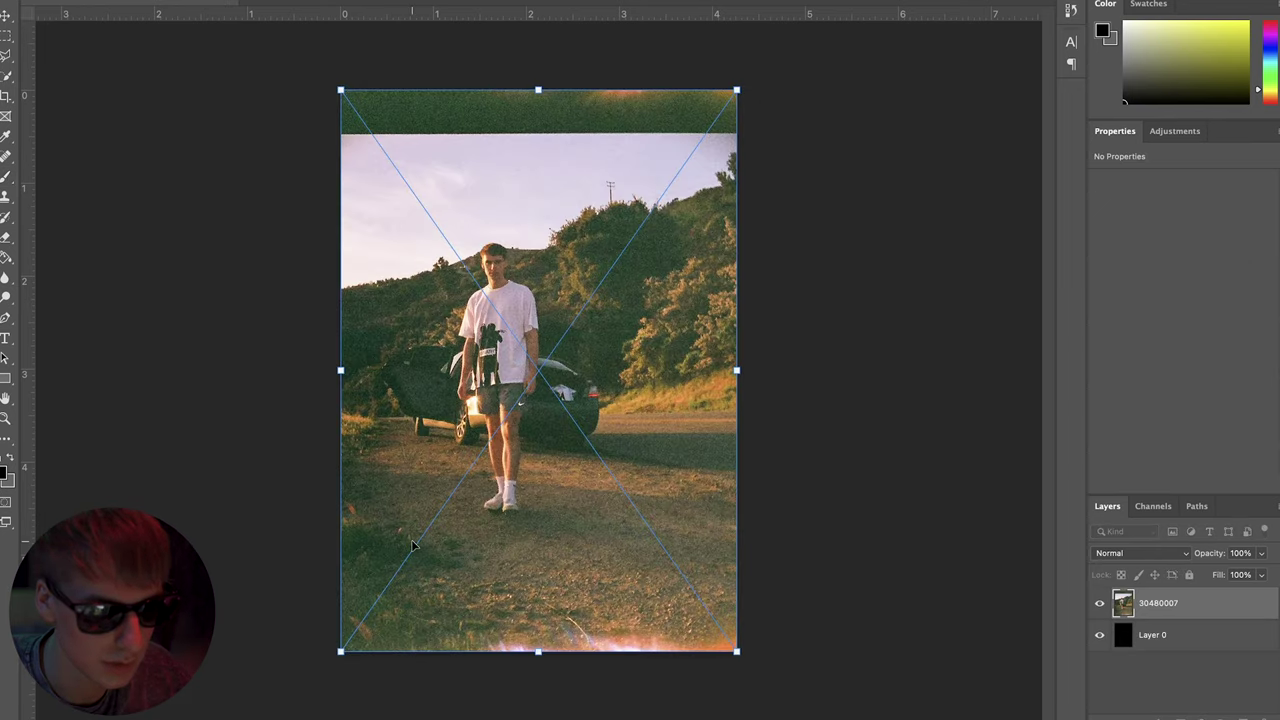
key(Return)
key(Return)
key(Return)
key(Return)
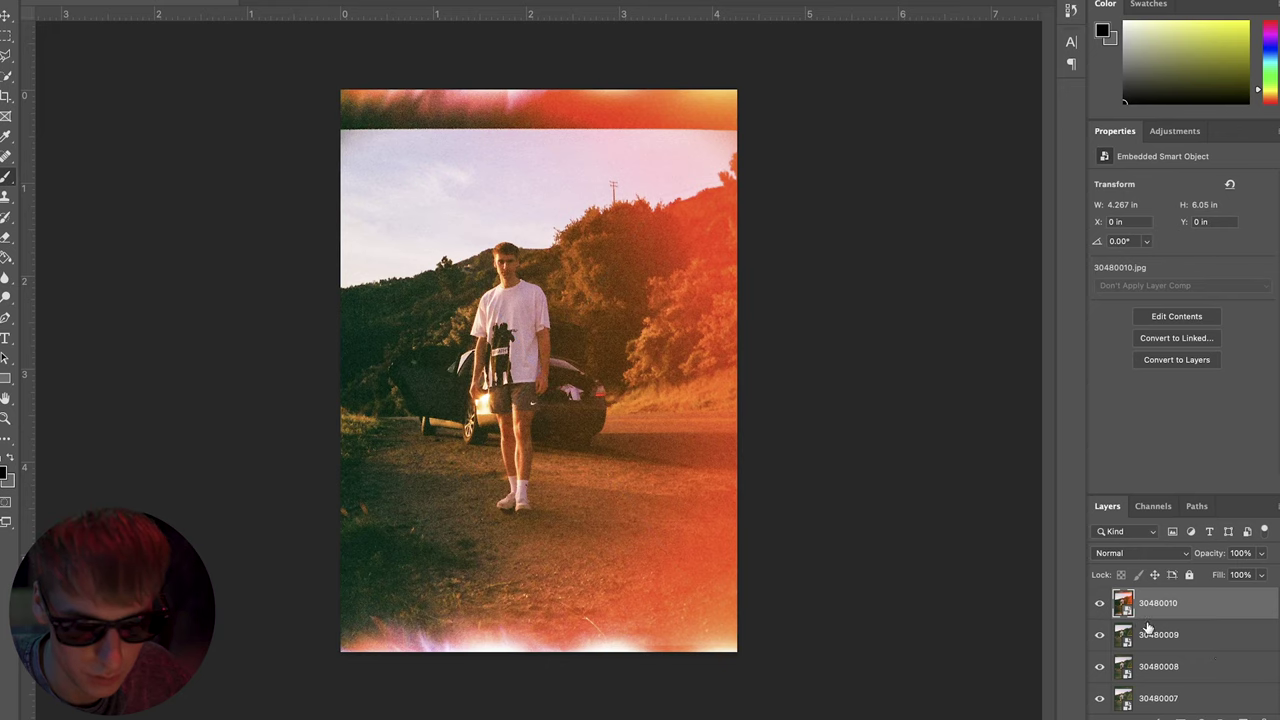
drag(1097, 605, 1099, 668)
scroll(1100, 680, down, 1)
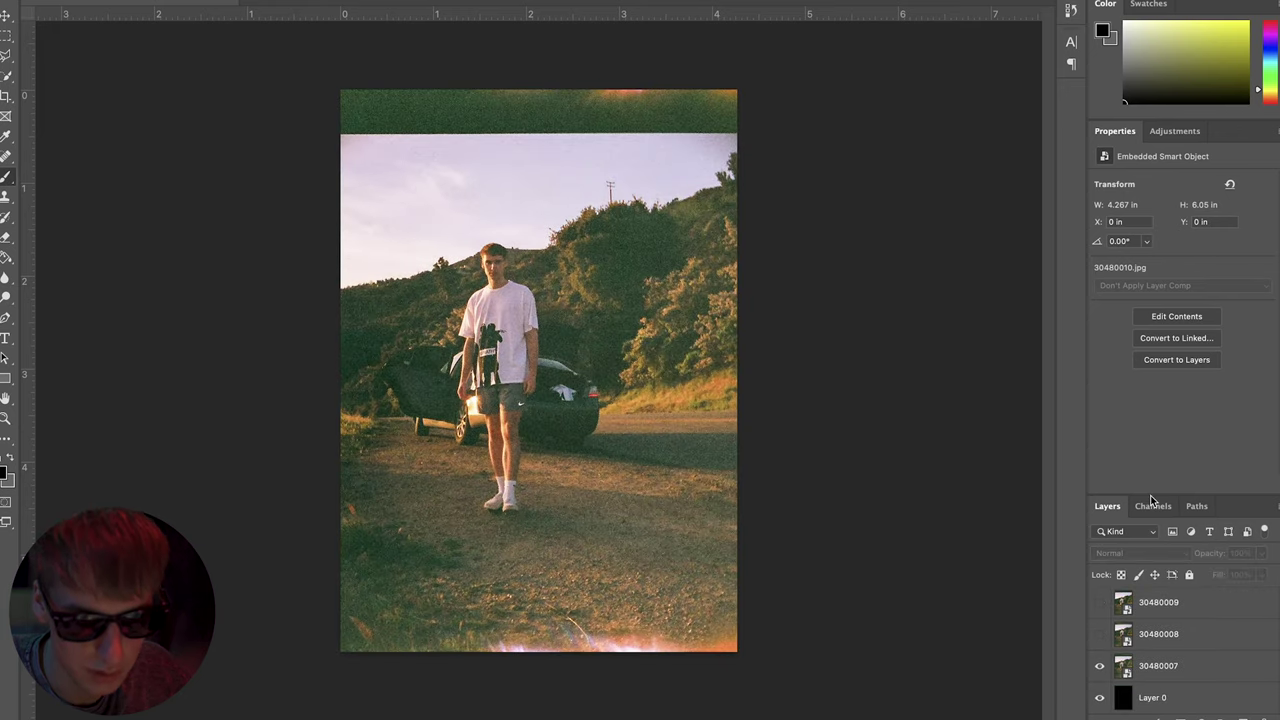
drag(1151, 500, 1139, 277)
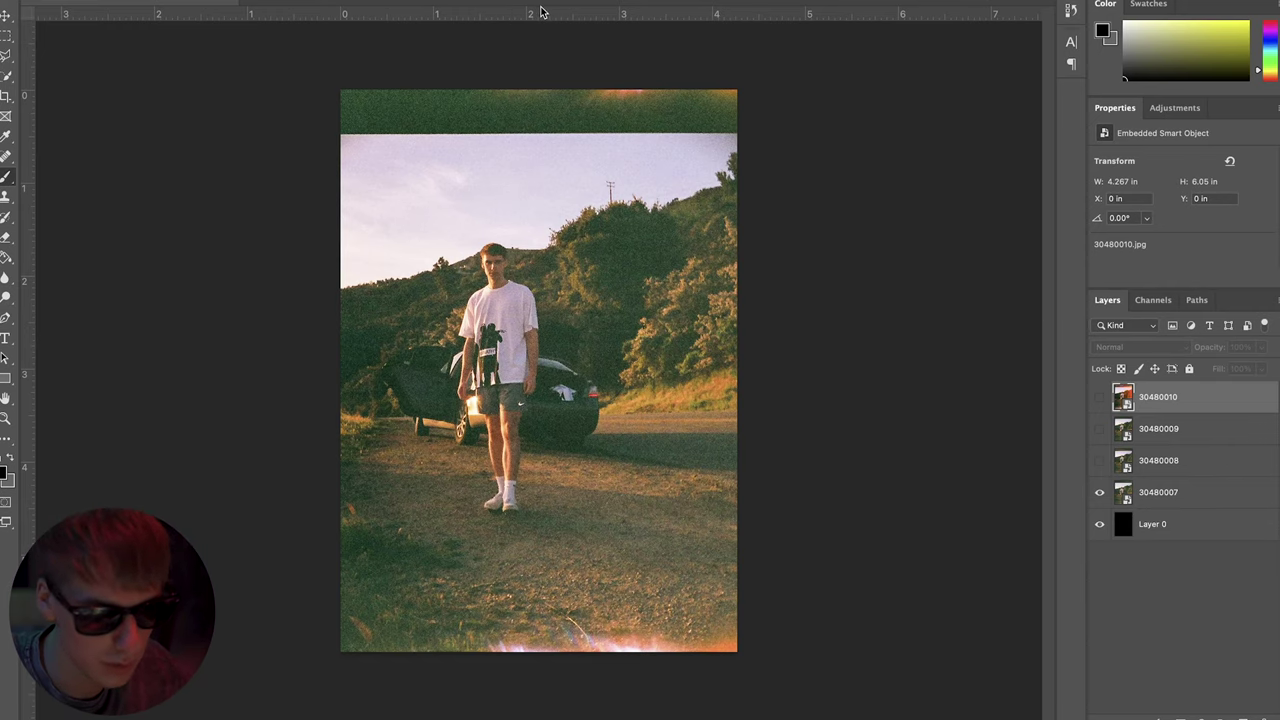
Add a horizontal guide across the man's forehead and a vertical guide through his face.
drag(502, 16, 501, 268)
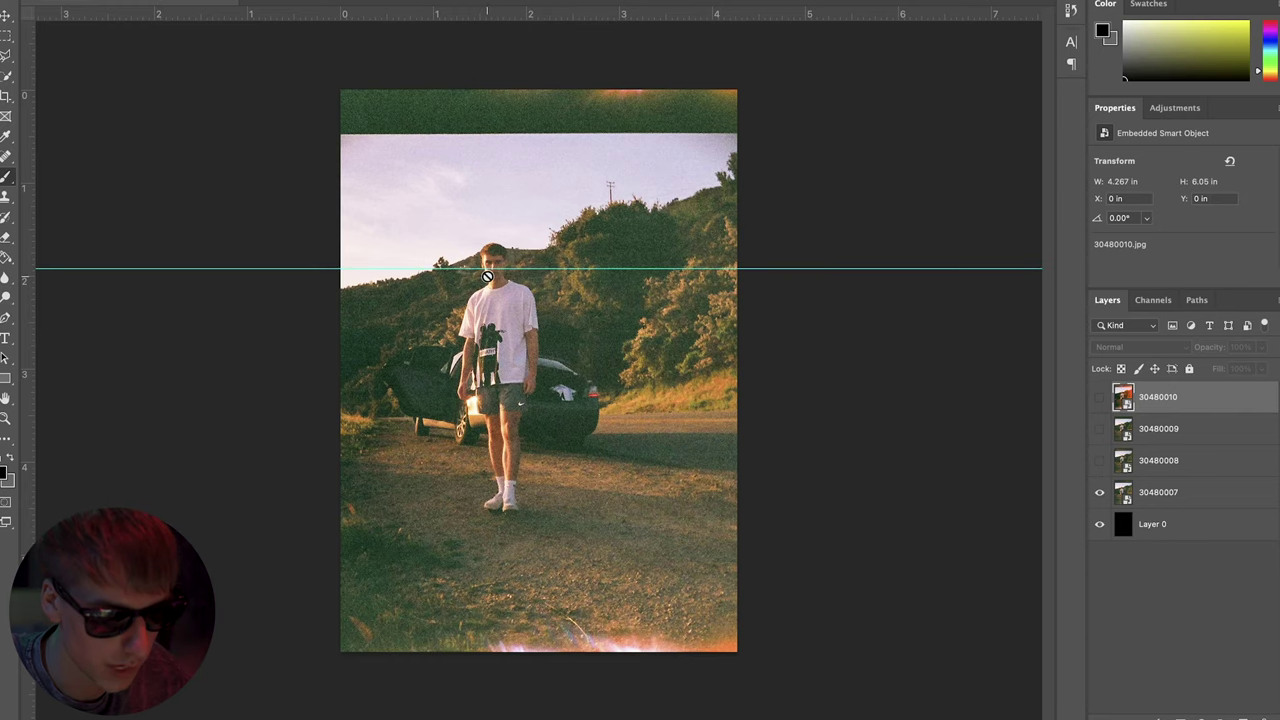
scroll(487, 276, up, 5)
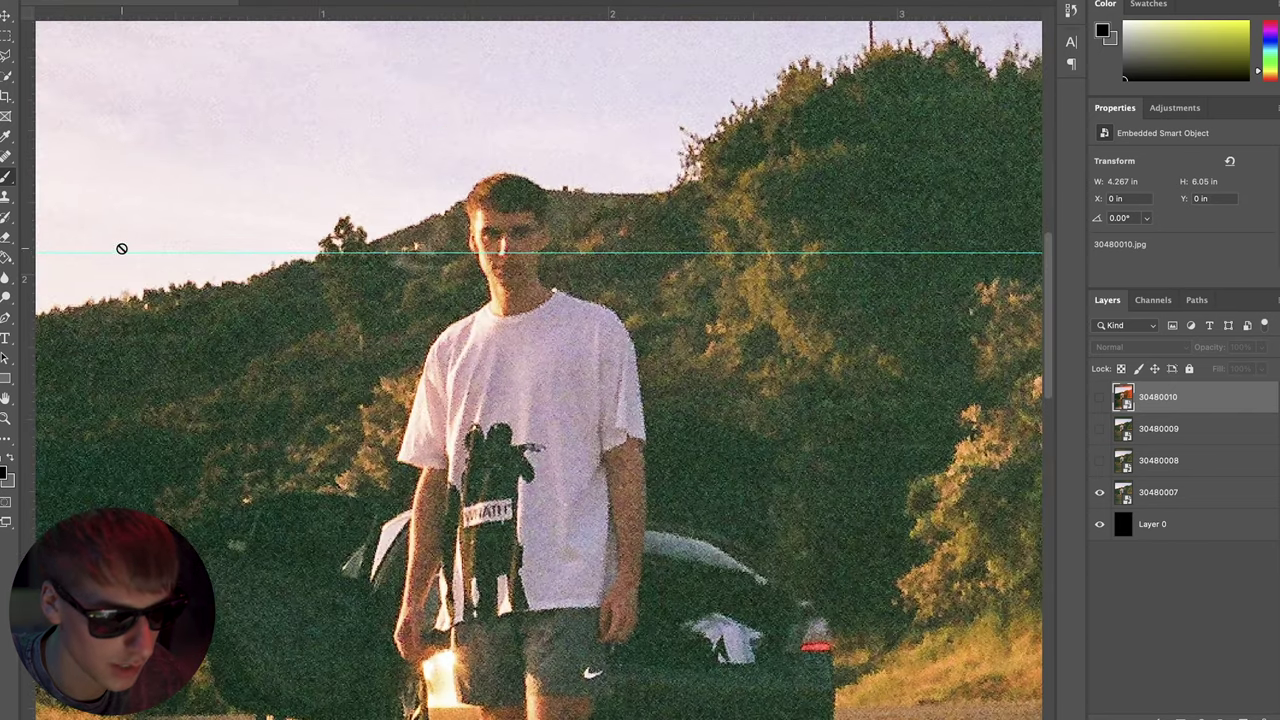
drag(35, 248, 505, 260)
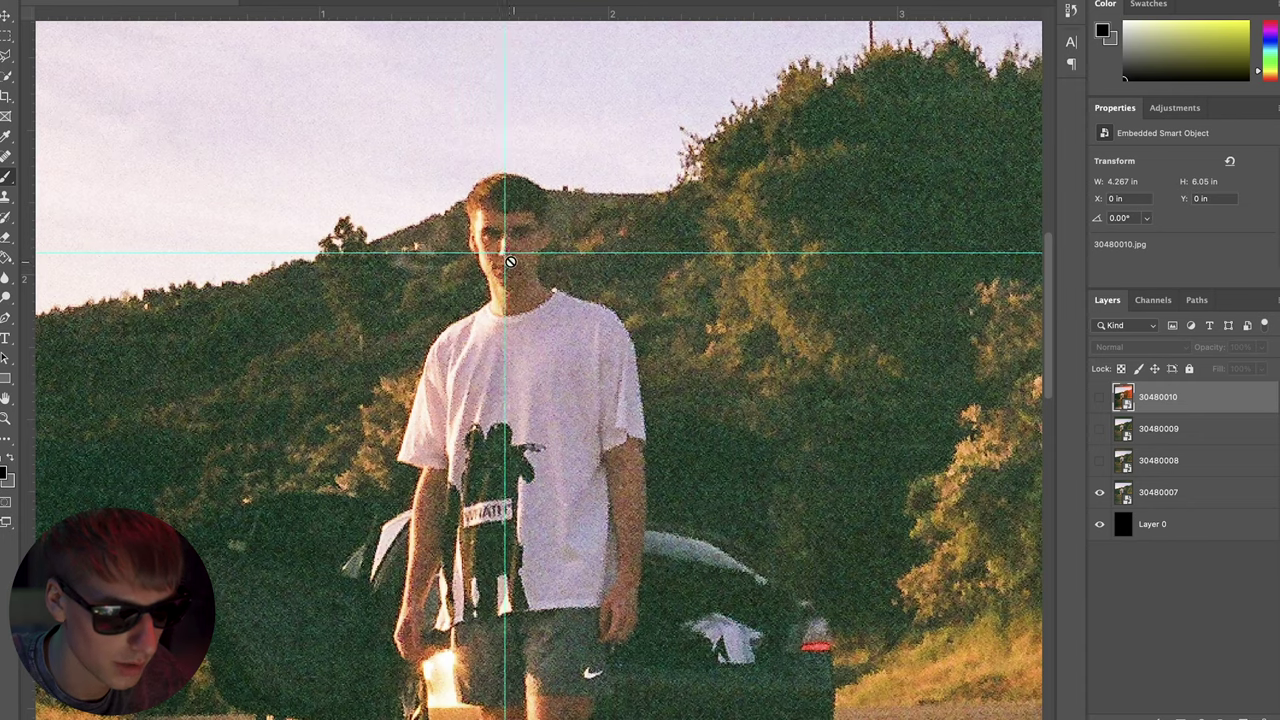
Align photo 30480008 to the guides with the Move tool and right-arrow nudges.
click(1100, 462)
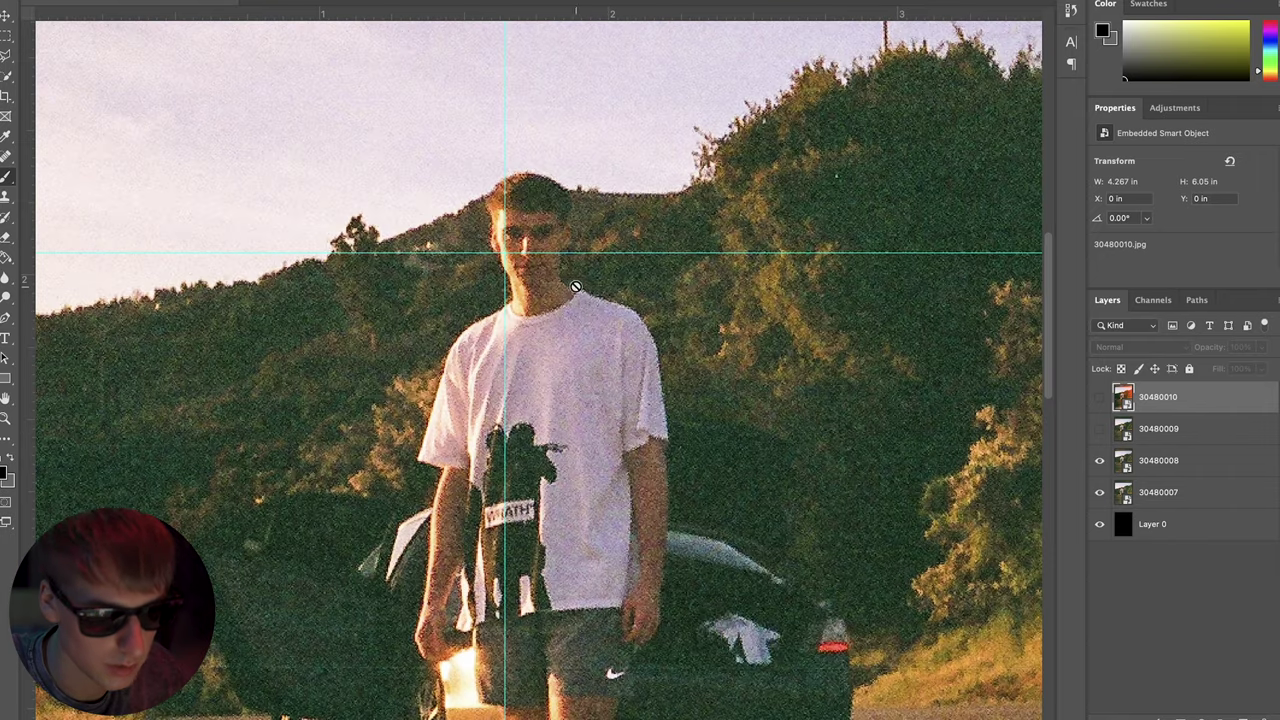
click(5, 20)
drag(520, 270, 492, 271)
key(Right)
key(Right)
key(Right)
key(Right)
key(Right)
key(Right)
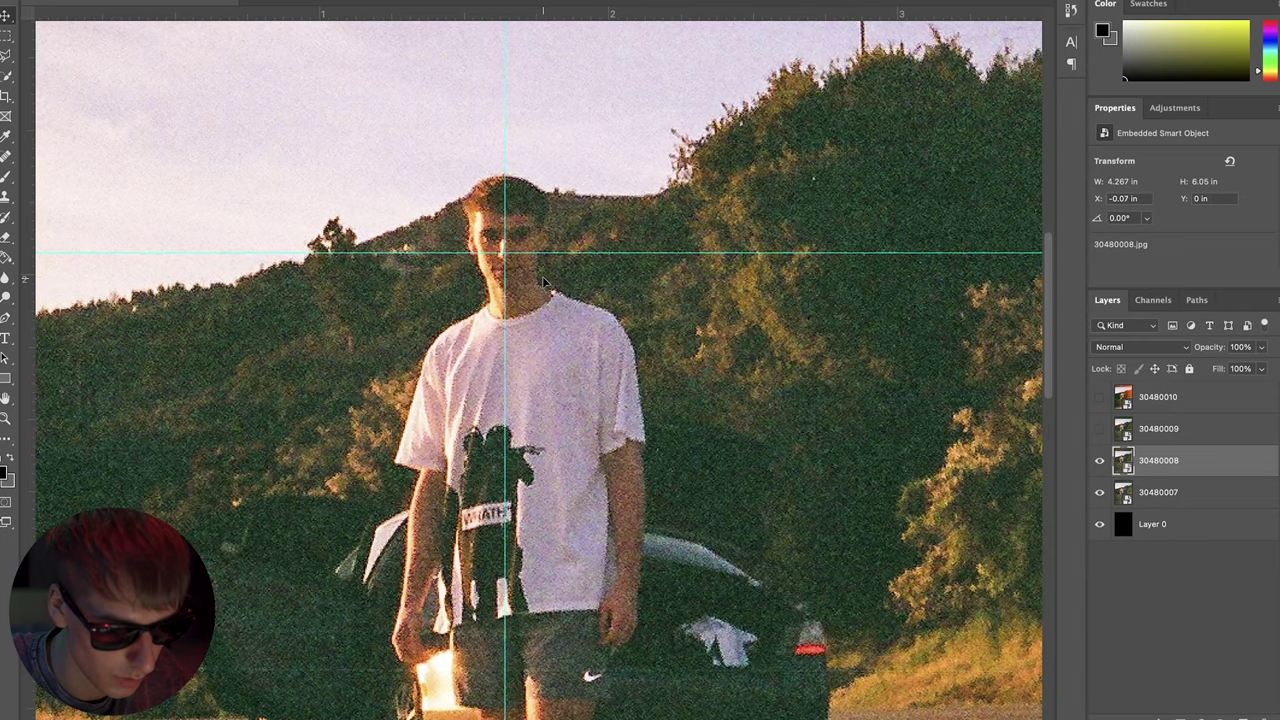
key(Right)
key(Right)
Align photos 30480009 and 30480010 to the guides, then fit the whole document in view.
click(1100, 428)
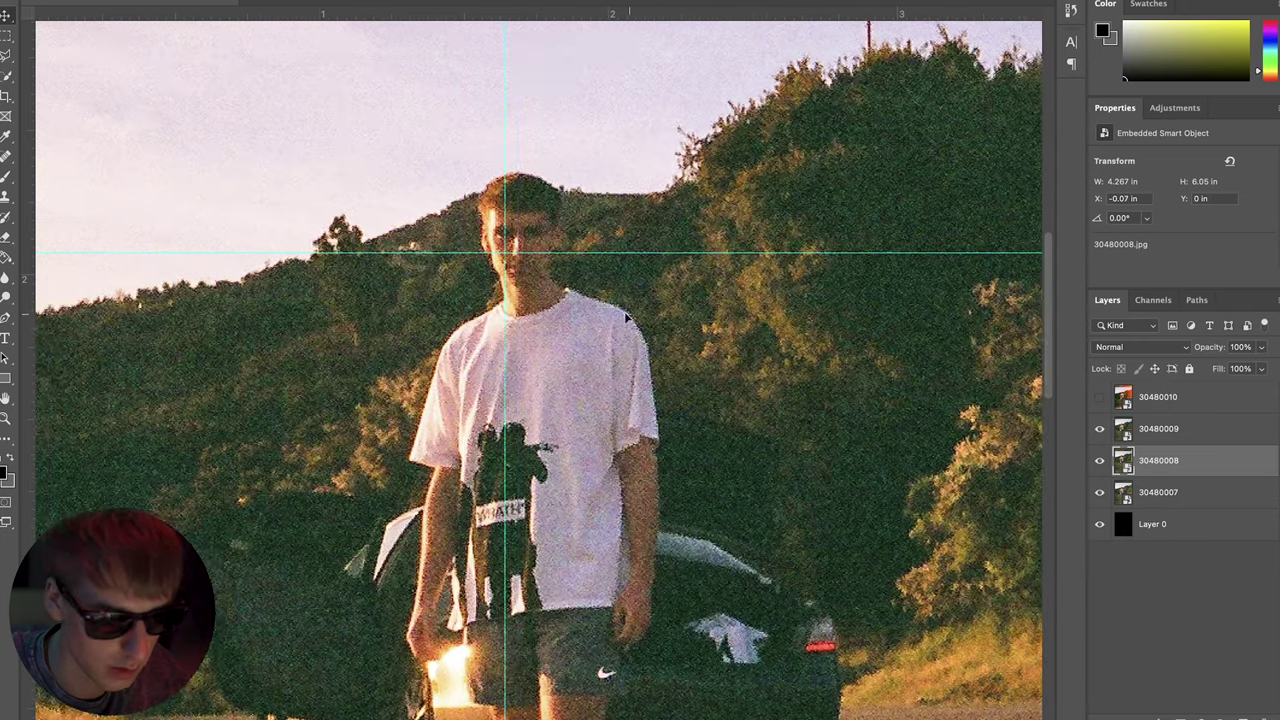
key(alt+bracketright)
key(alt+bracketright)
drag(550, 268, 511, 271)
key(ctrl+0)
click(930, 462)
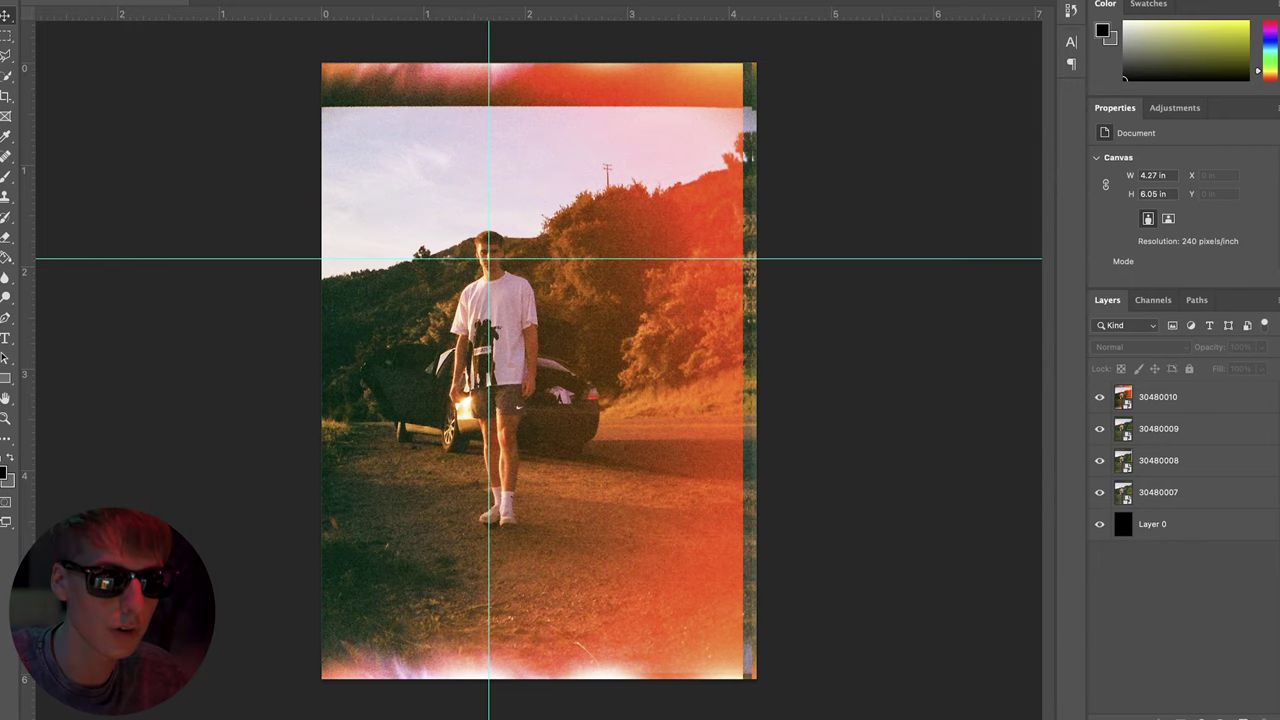
Save the document as tutorial.psd on the Desktop and drag it into the Premiere project.
click(505, 1)
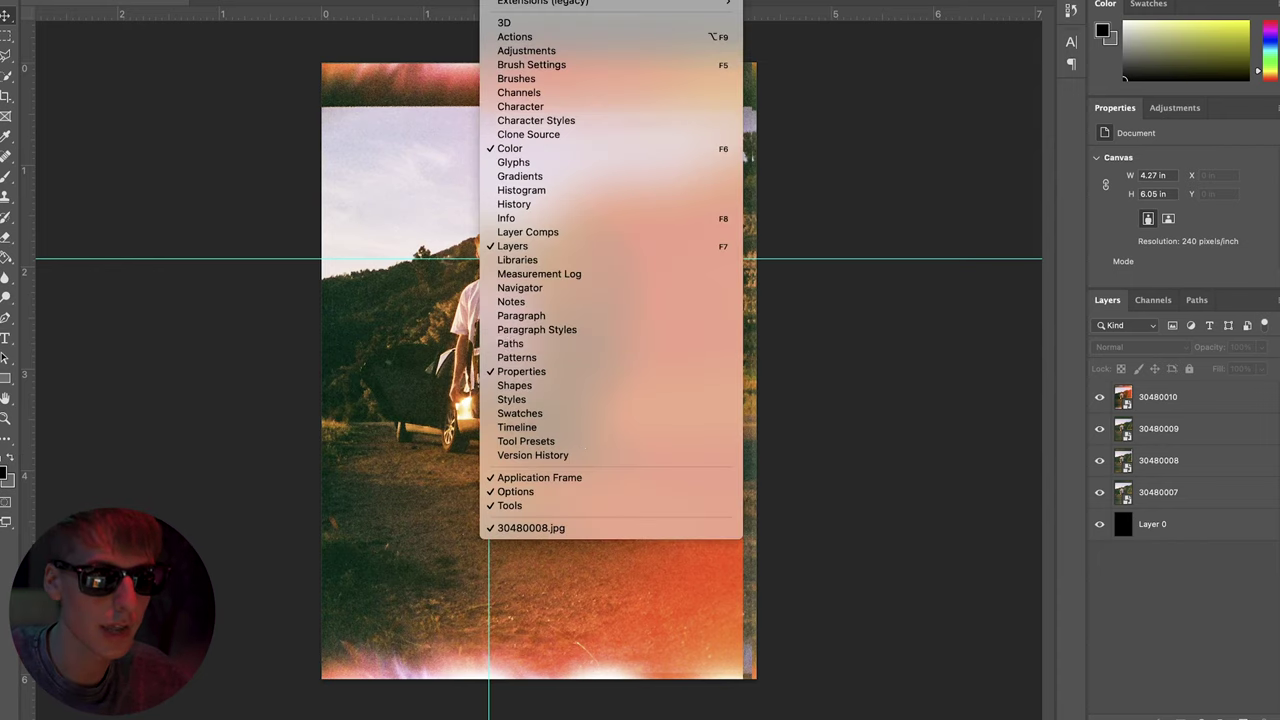
click(904, 433)
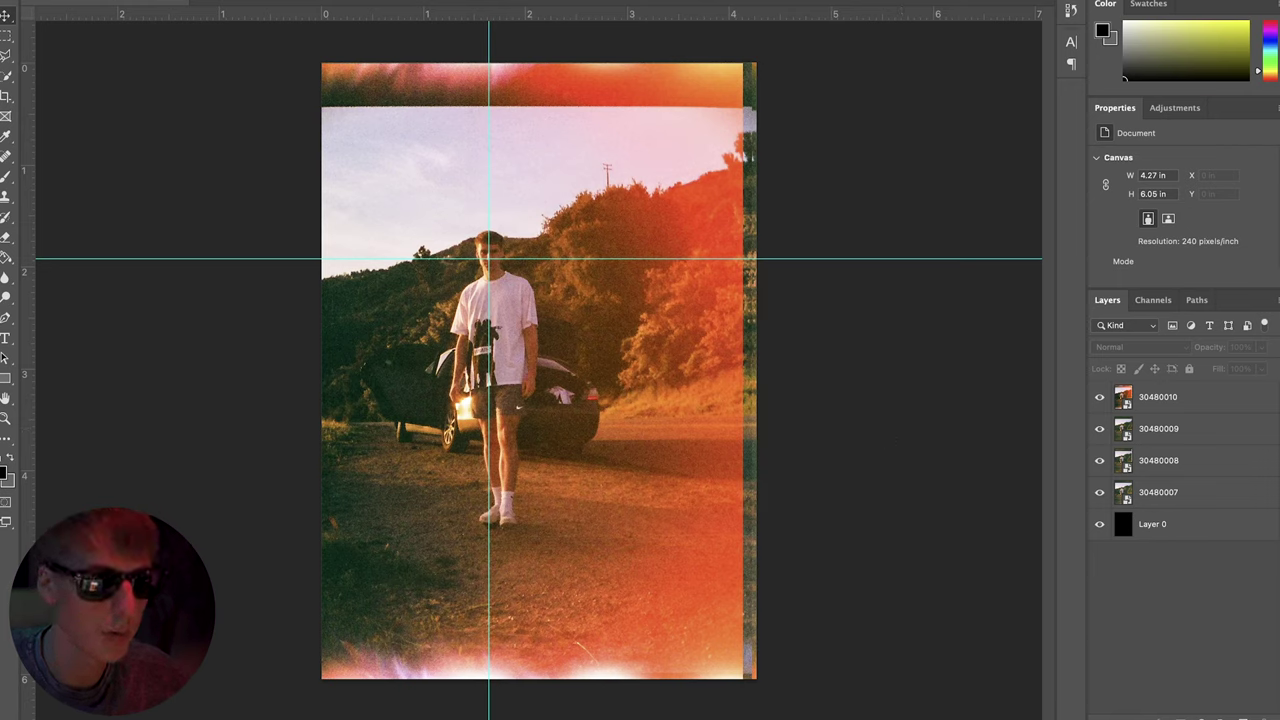
click(105, 1)
click(169, 95)
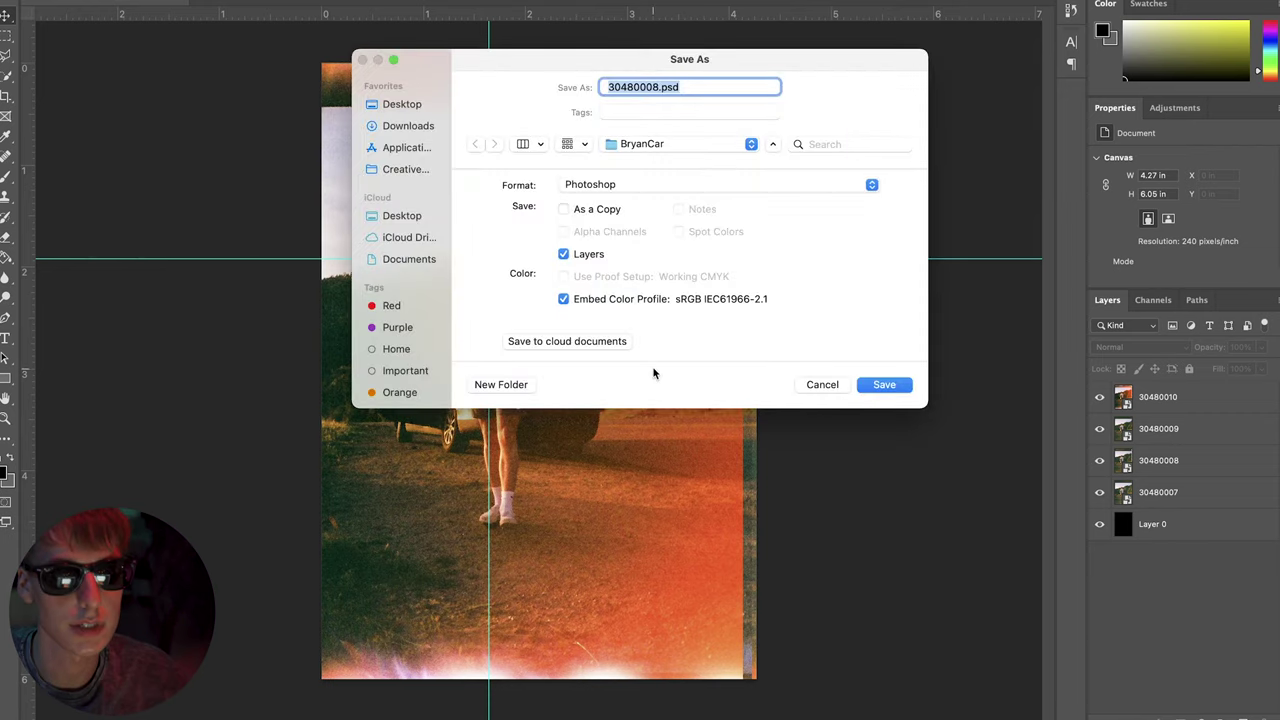
click(405, 105)
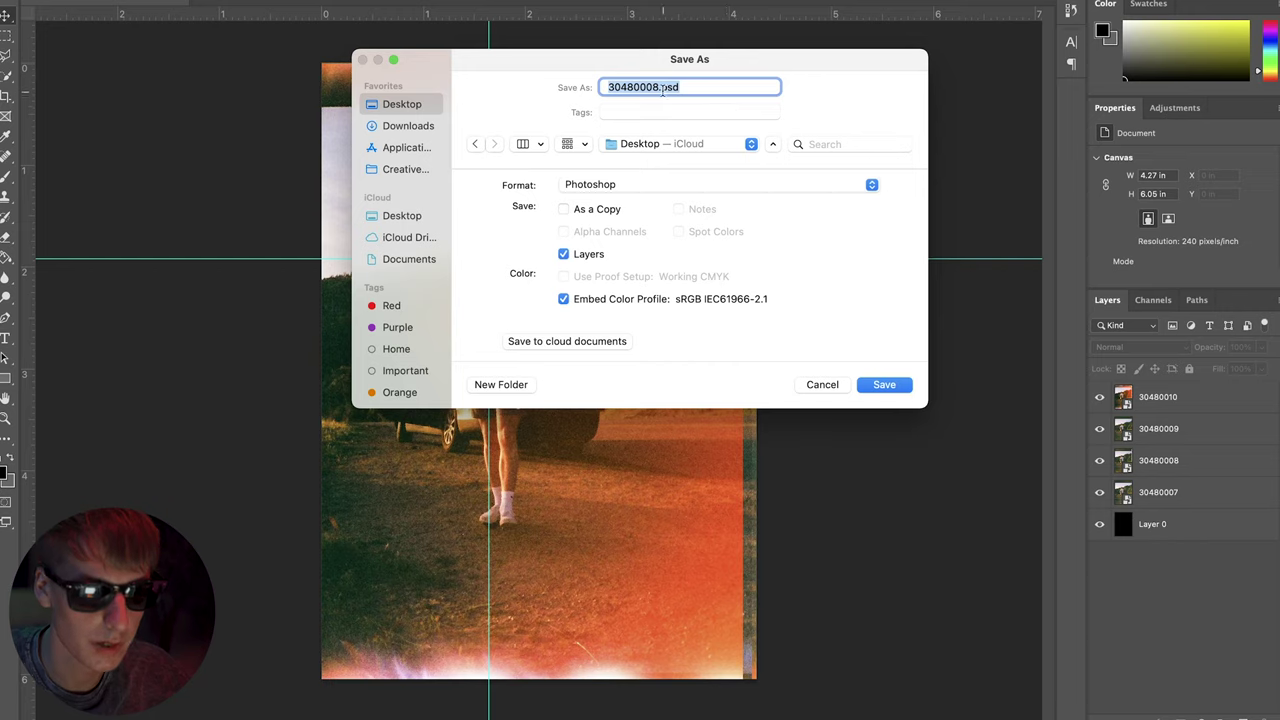
key(BackSpace)
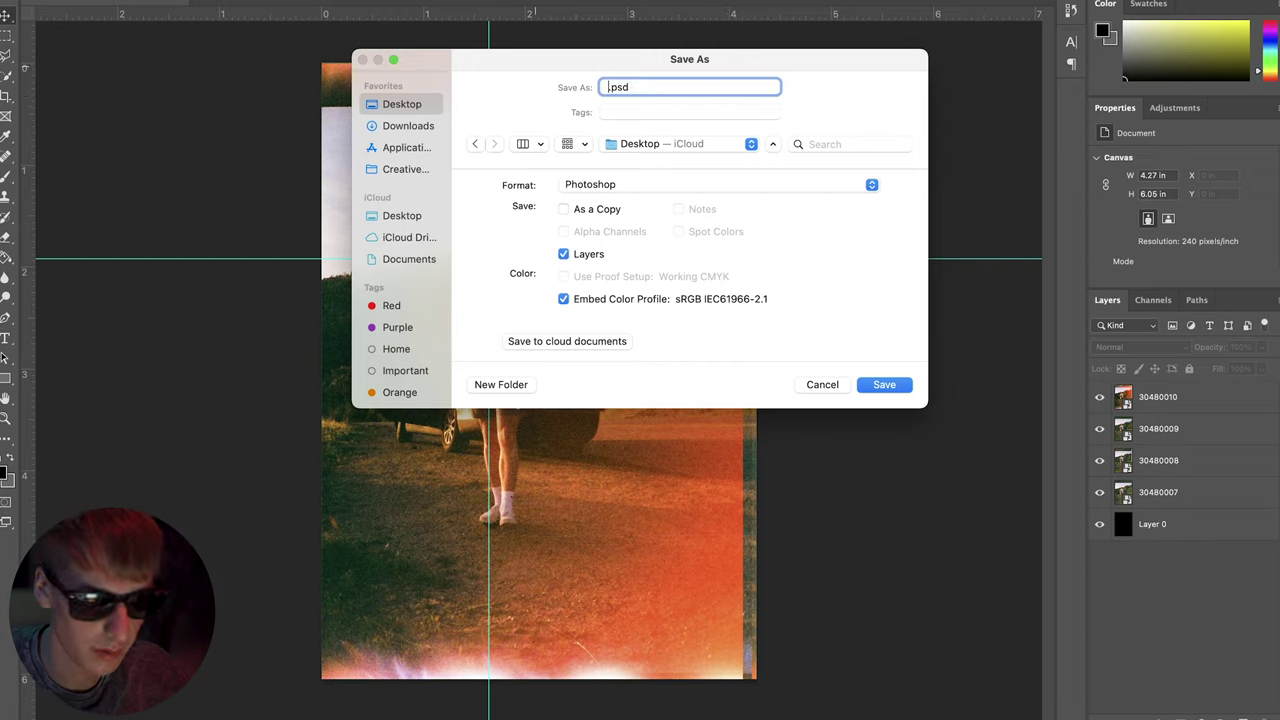
text(tutorial)
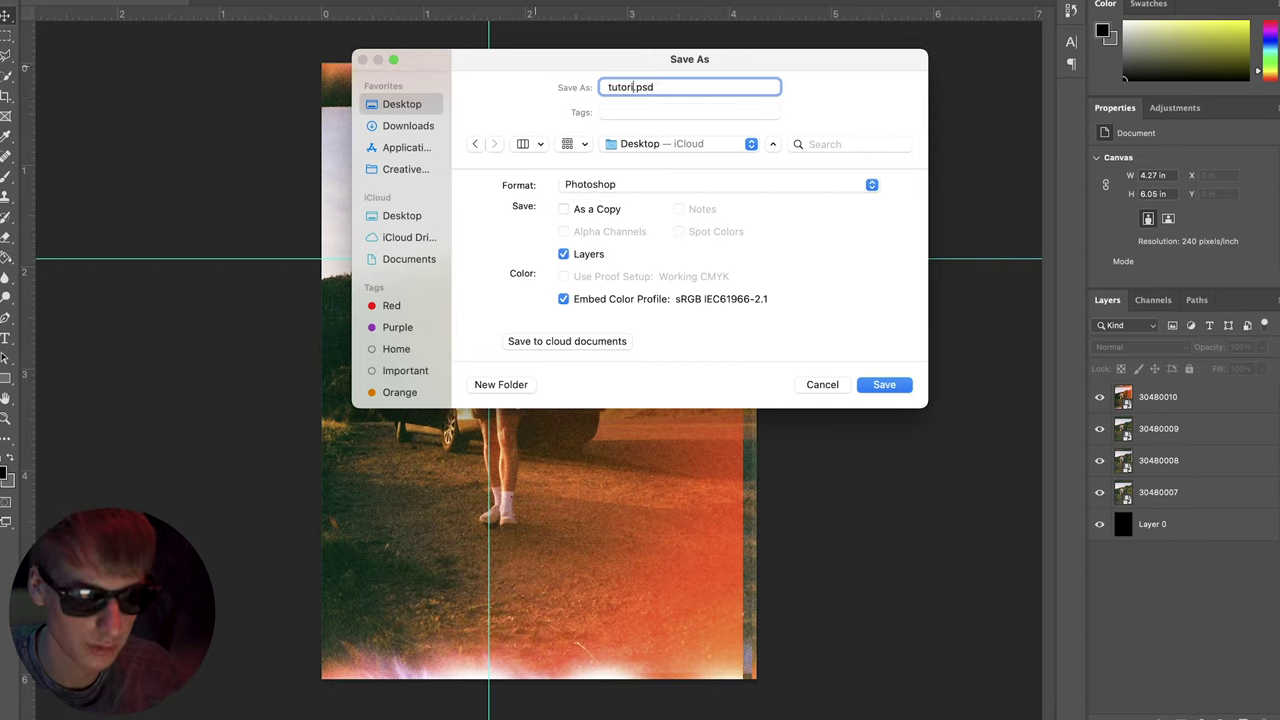
key(Return)
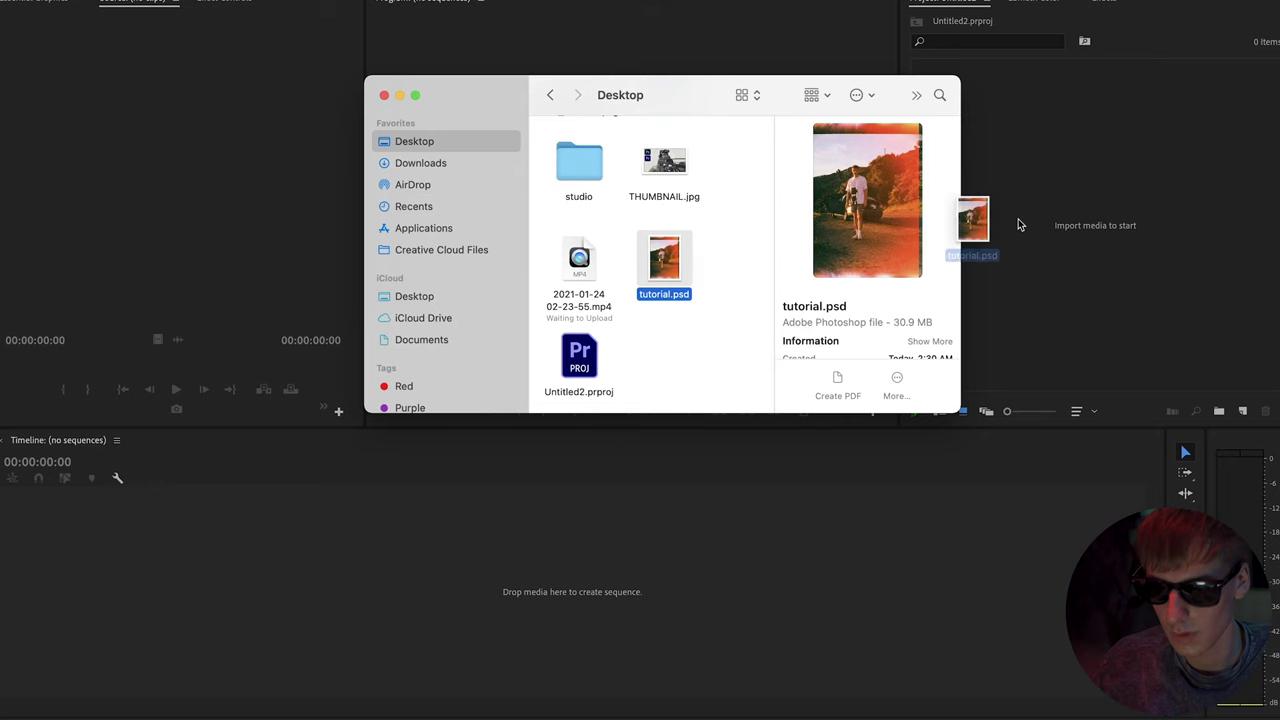
drag(975, 212, 1168, 205)
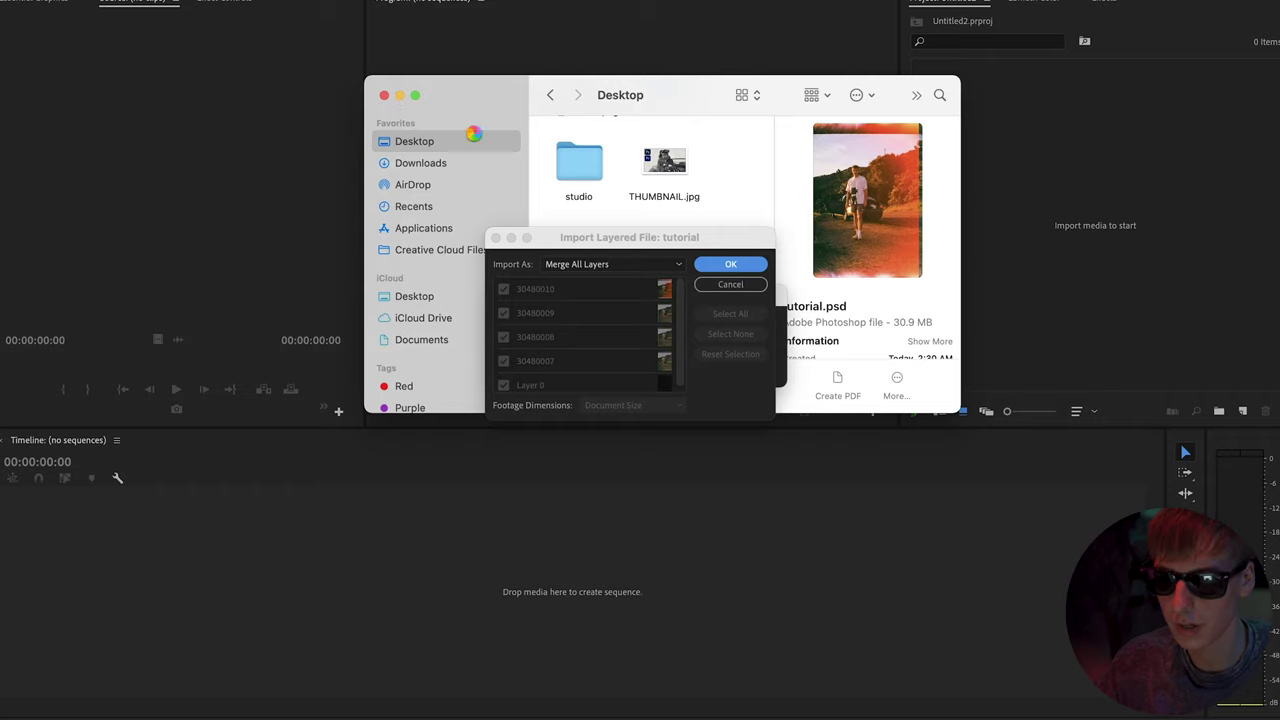
Import tutorial.psd as Individual Layers with Layer 0 unchecked.
click(650, 265)
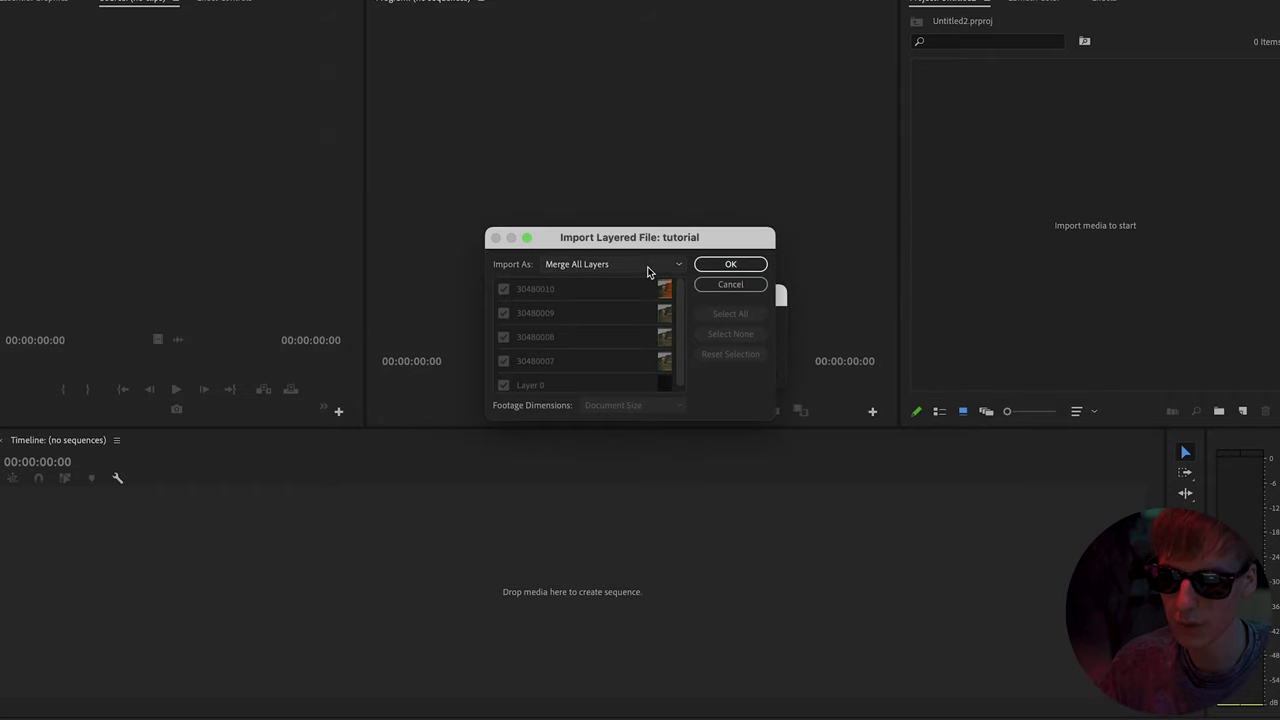
click(590, 315)
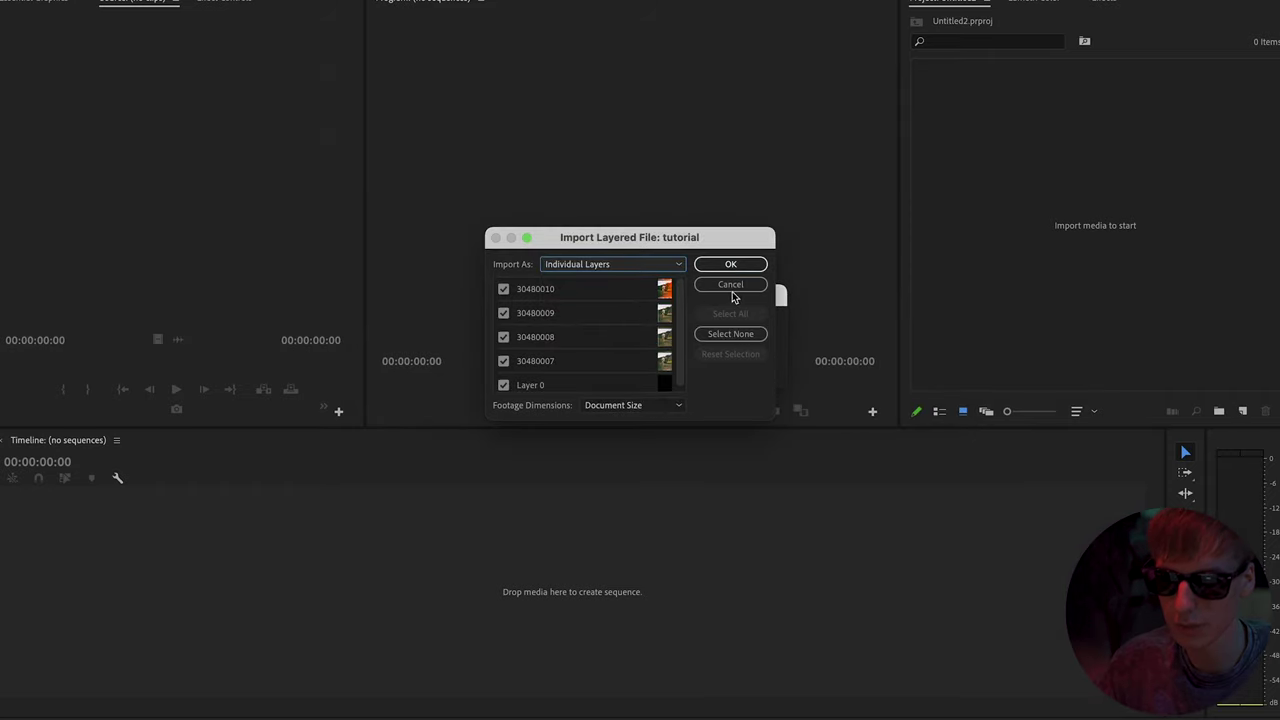
scroll(597, 347, down, 1)
click(504, 380)
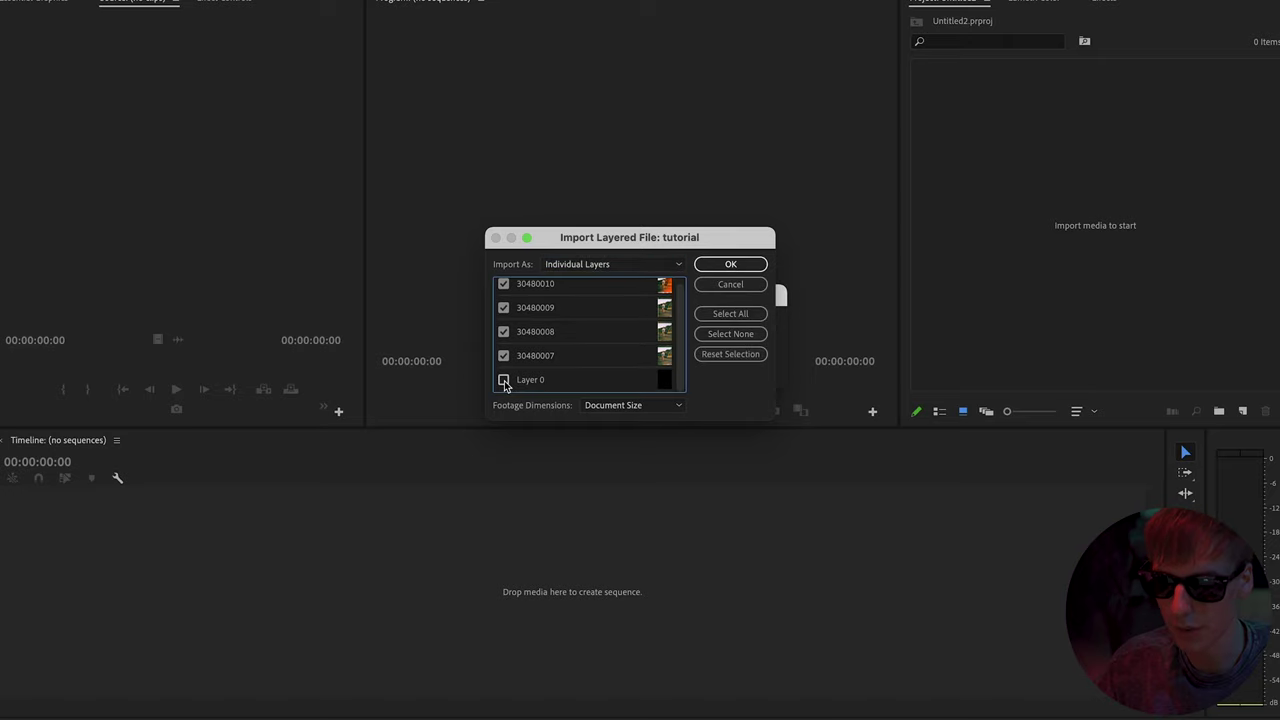
click(731, 264)
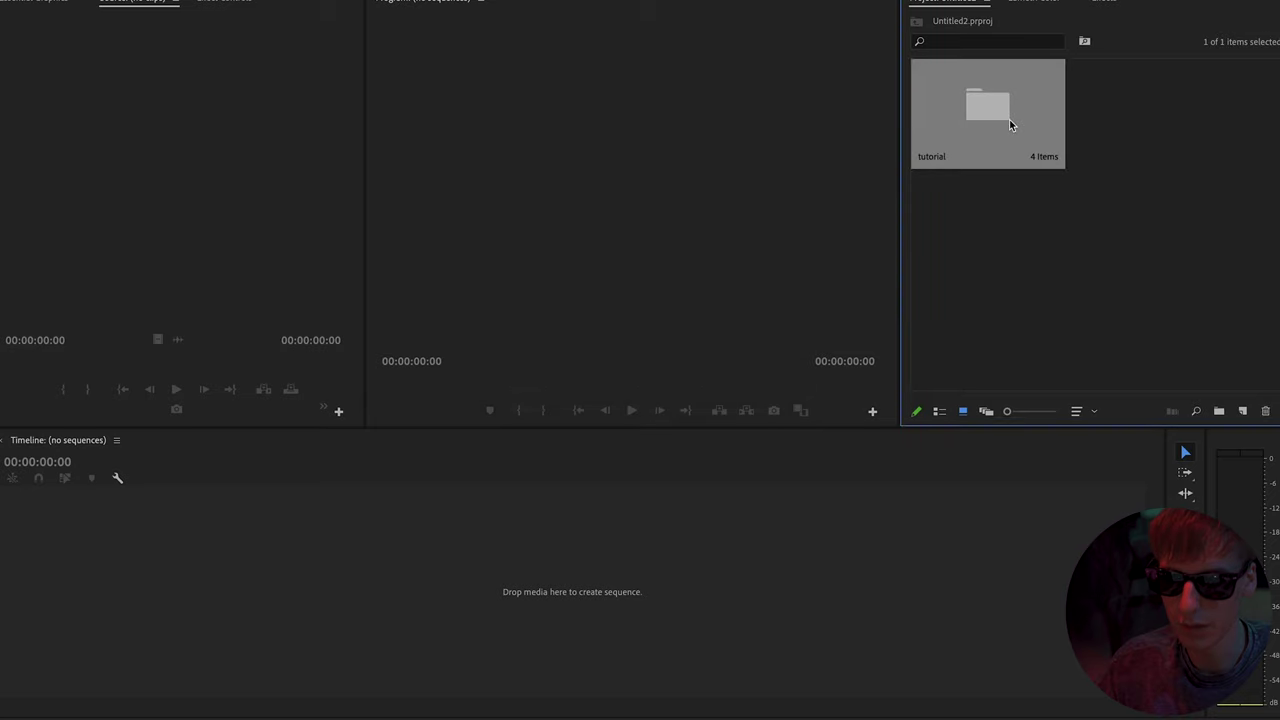
Open the tutorial bin, create a sequence from 30480007 and trim it to three frames.
double_click(1009, 119)
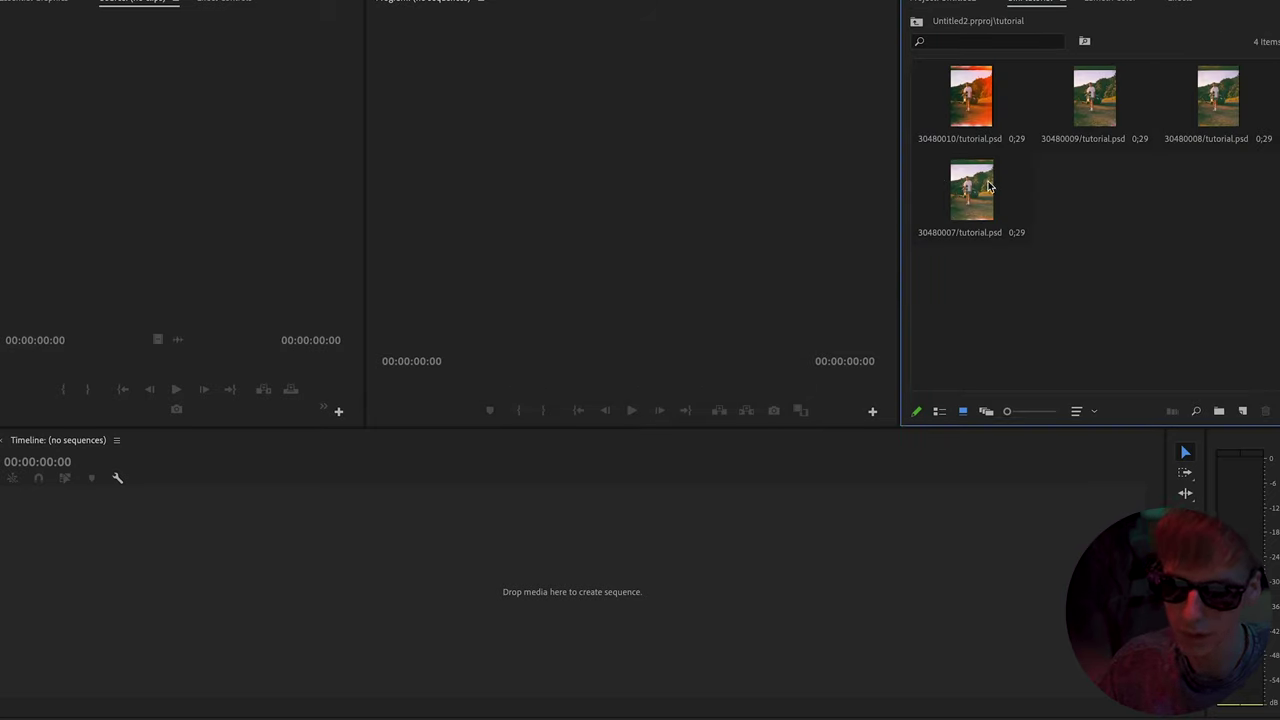
drag(987, 186, 137, 560)
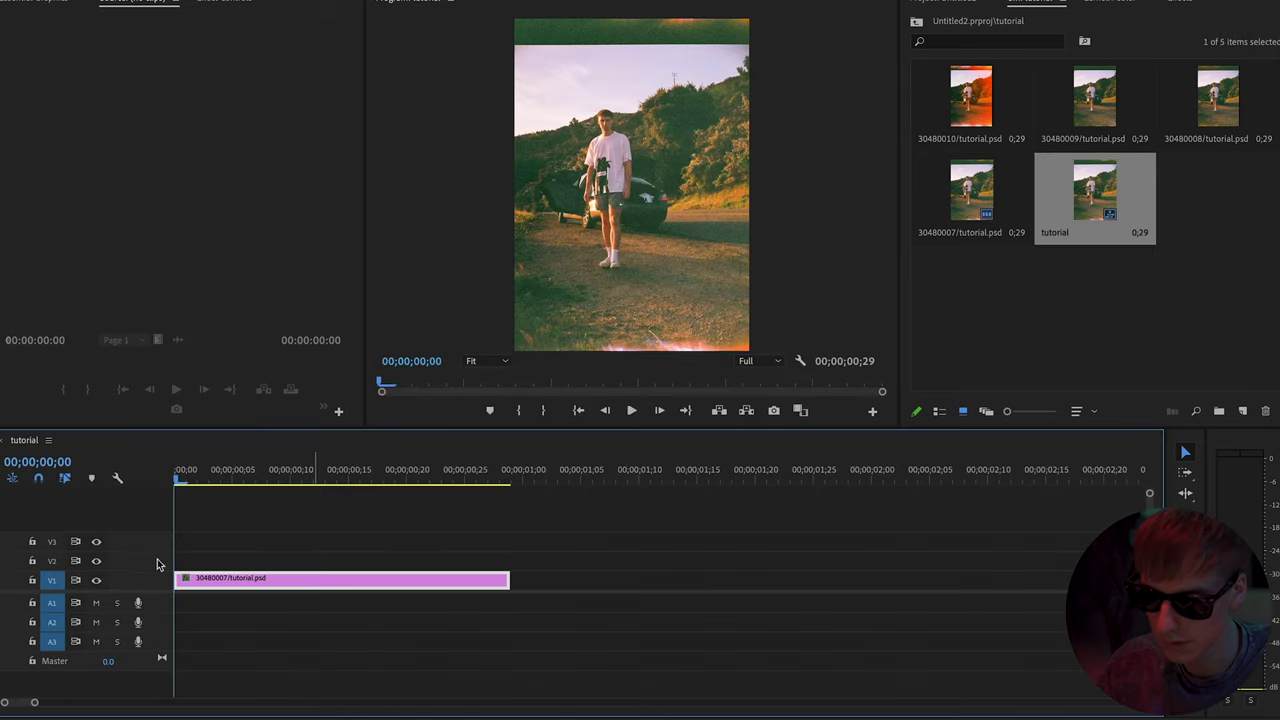
key(space)
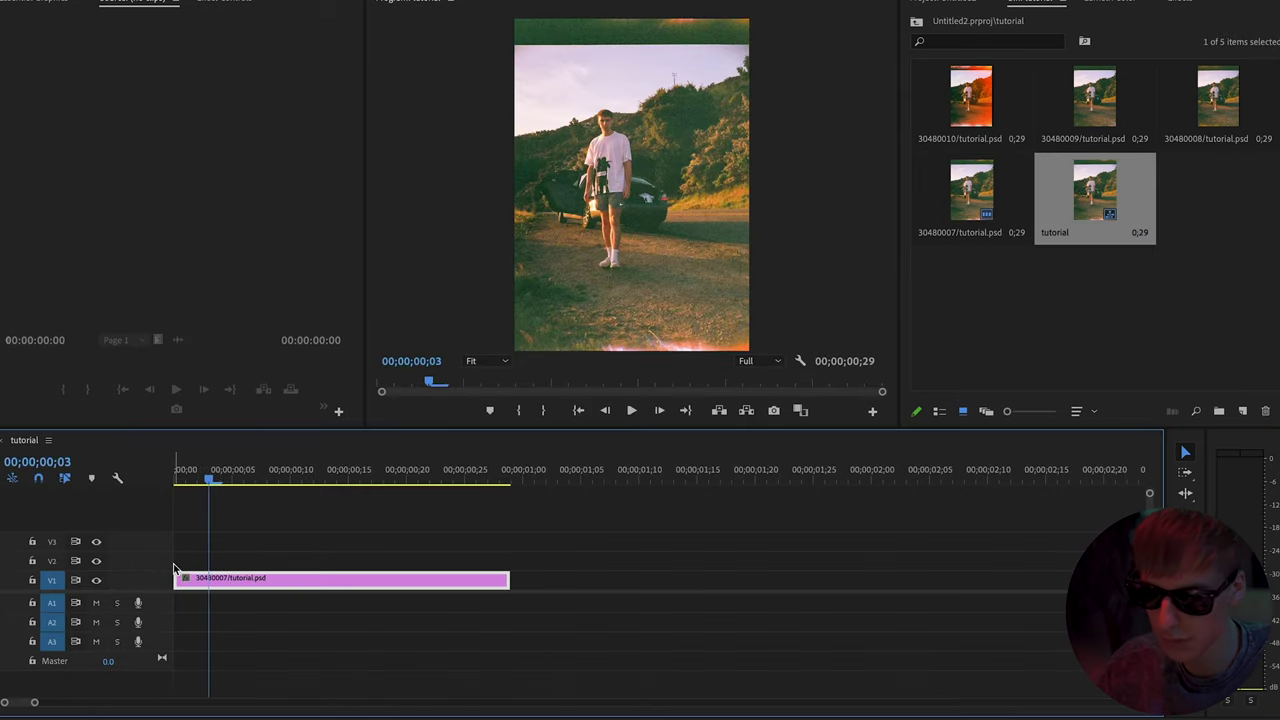
drag(509, 580, 210, 580)
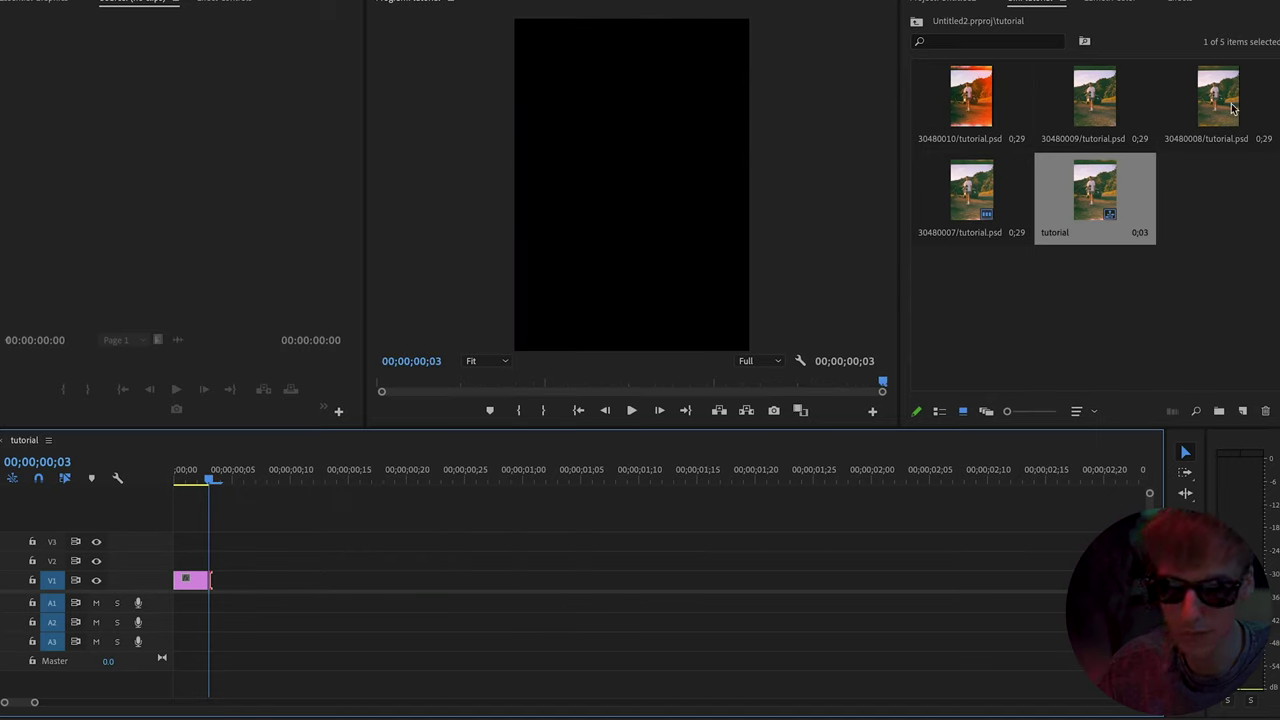
Append photos 30480008 and 30480009, ripple-trimming each to three frames.
drag(1233, 110, 225, 585)
key(Right)
key(Right)
key(Right)
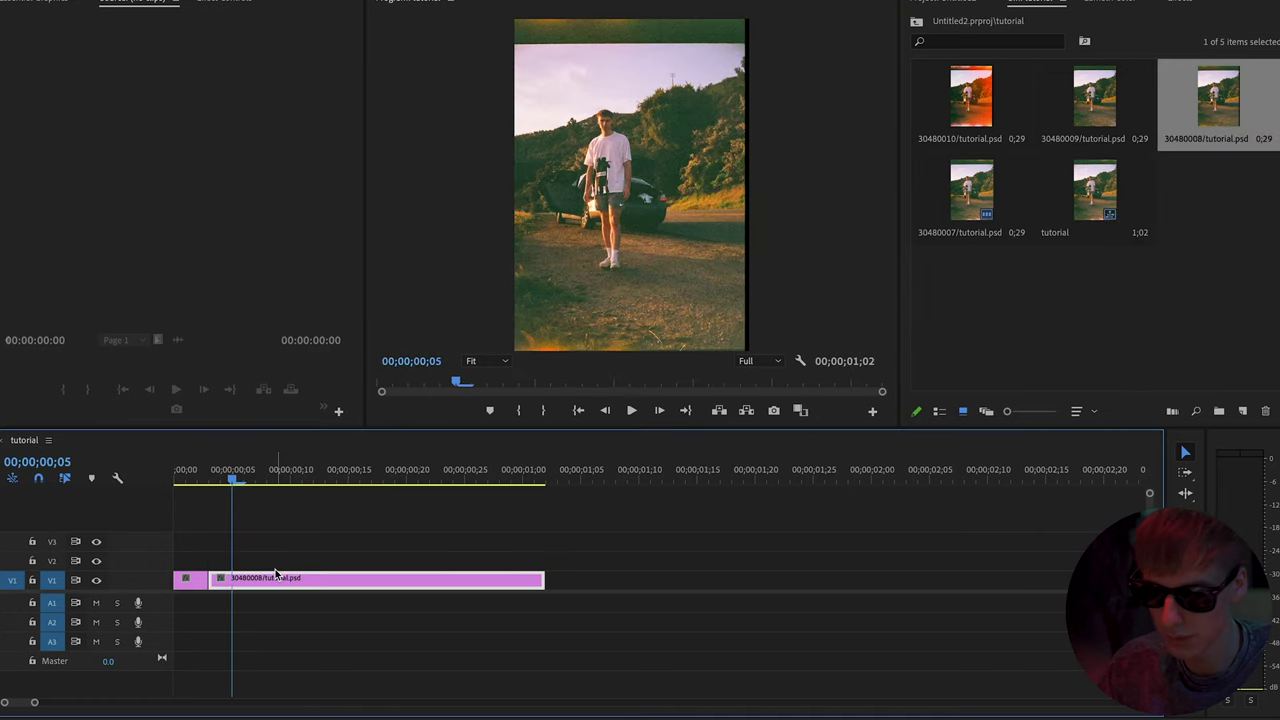
key(w)
drag(1095, 100, 251, 582)
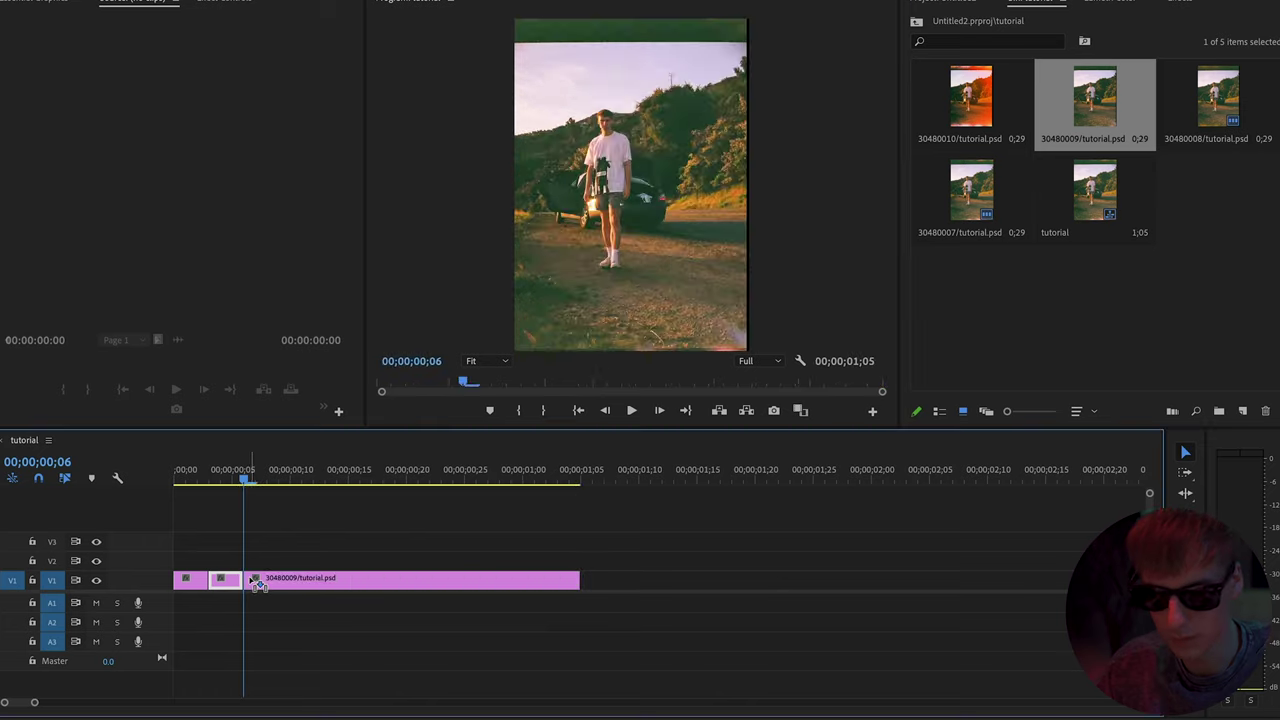
key(Right)
key(Right)
key(Right)
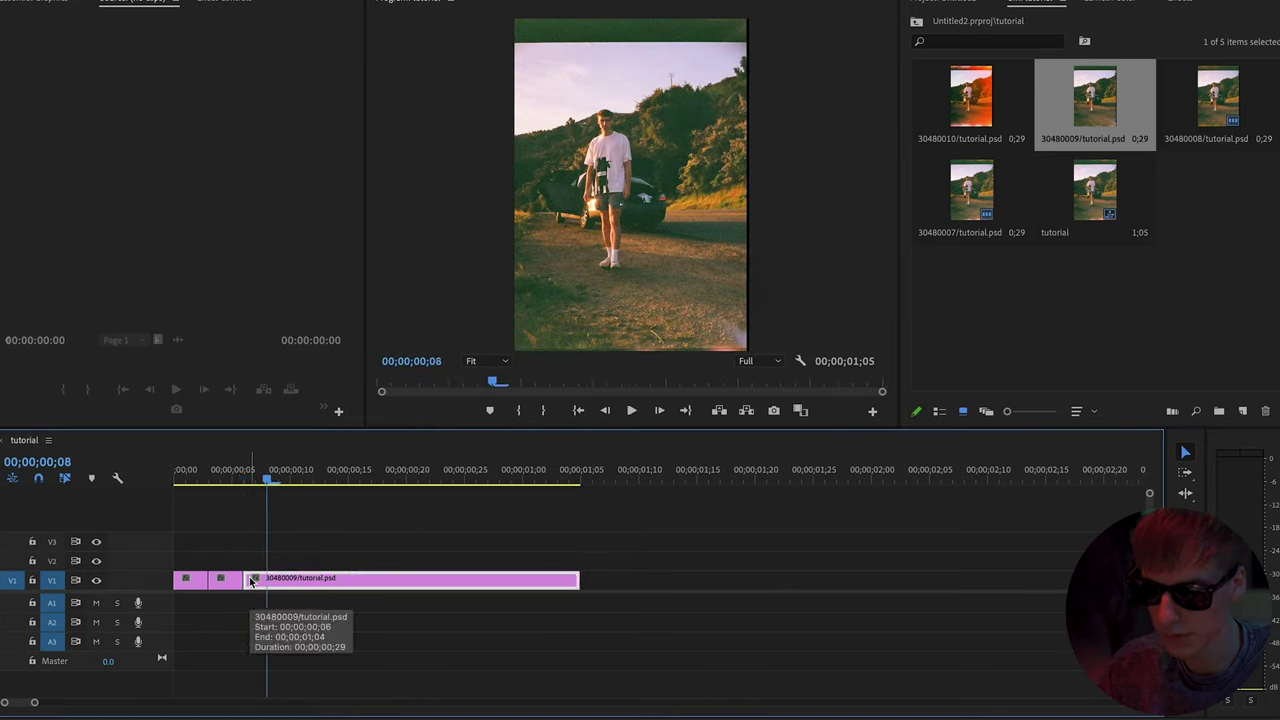
key(w)
Append 30480010, trim it to three frames, and preview the sequence from the start.
drag(971, 100, 285, 585)
key(Right)
key(Right)
key(Right)
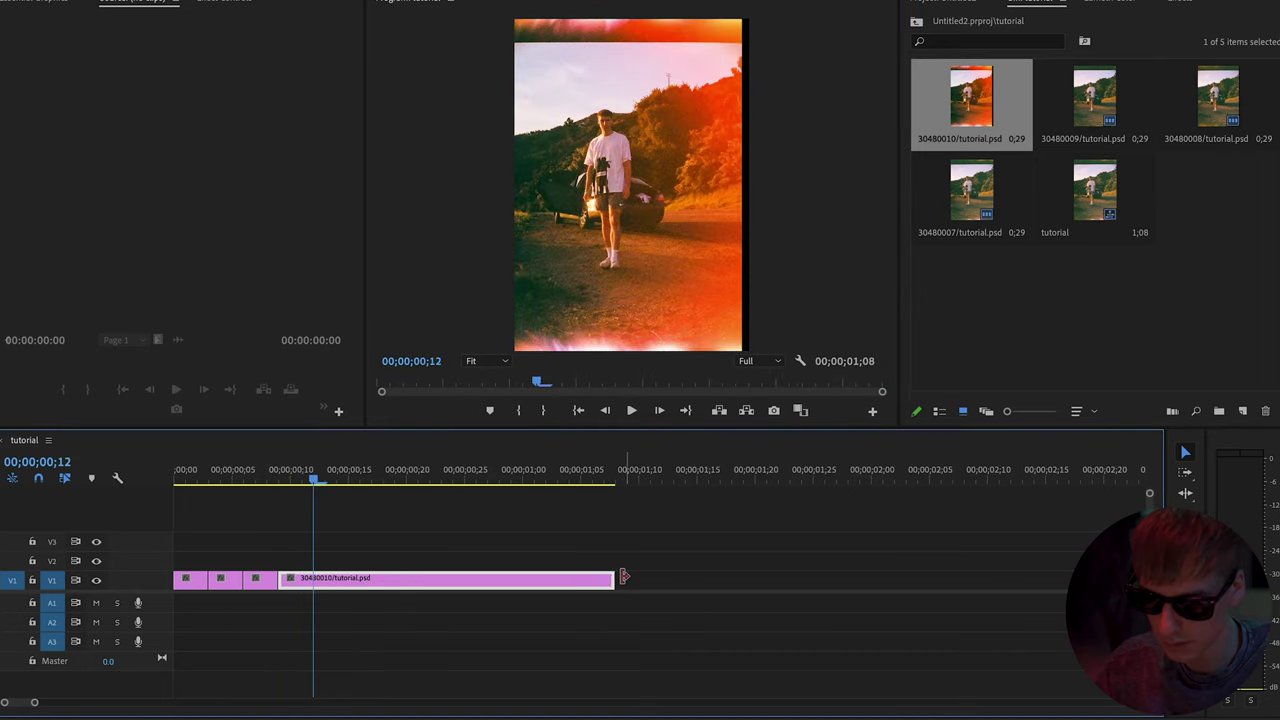
key(w)
click(262, 477)
mouse_move(262, 477)
mouse_down()
mouse_move(122, 484)
mouse_move(276, 489)
mouse_up()
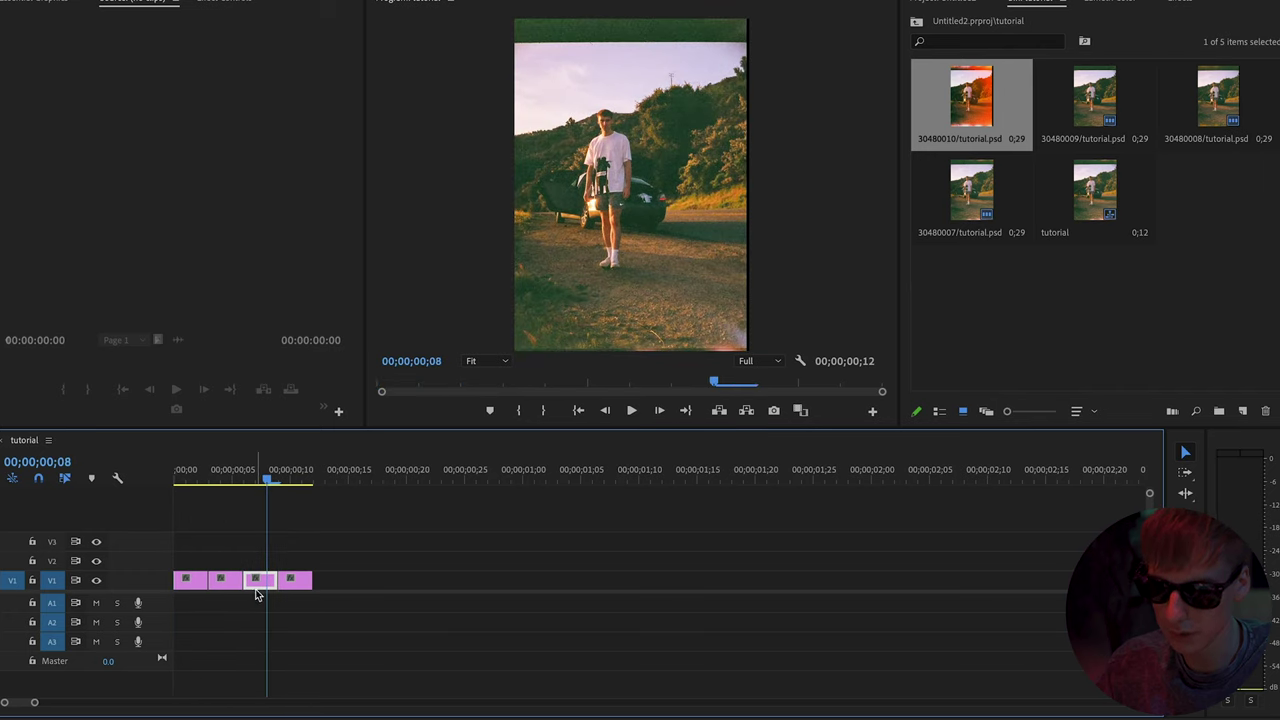
Alt-drag copies of the photo clips to the sequence end in reverse order and preview.
drag(257, 578, 362, 590)
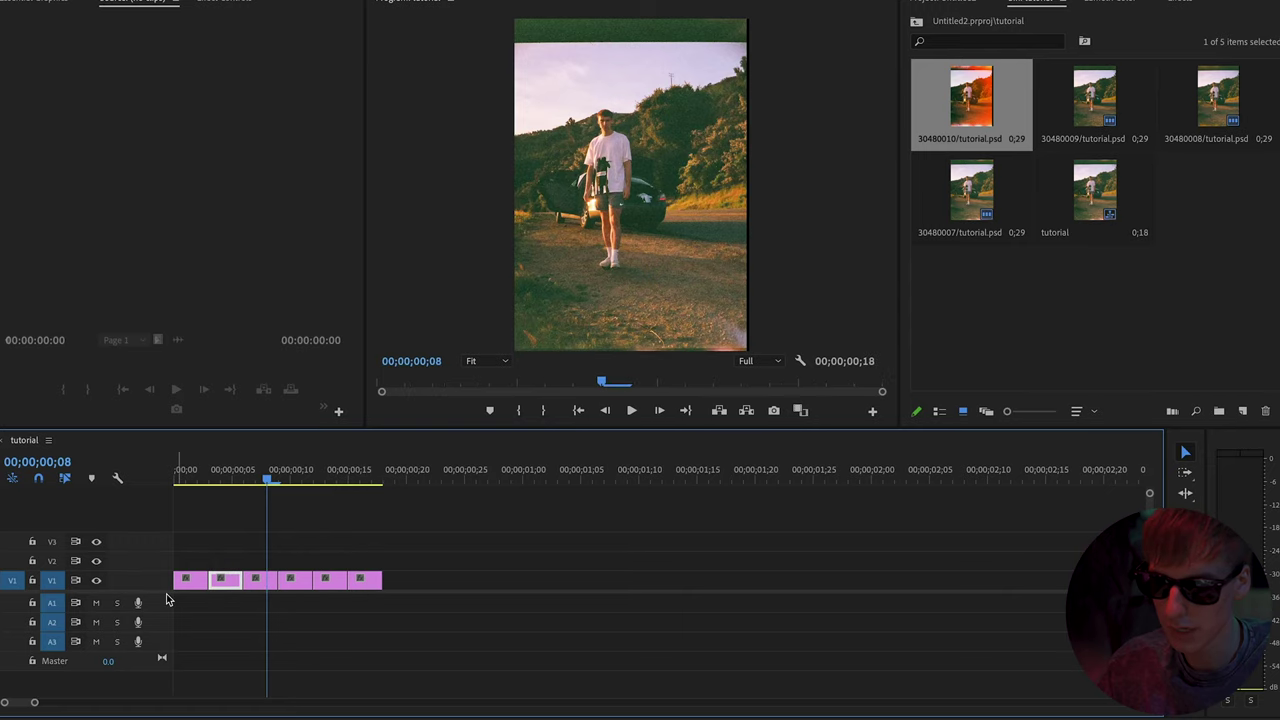
drag(181, 585, 414, 586)
drag(295, 469, 320, 478)
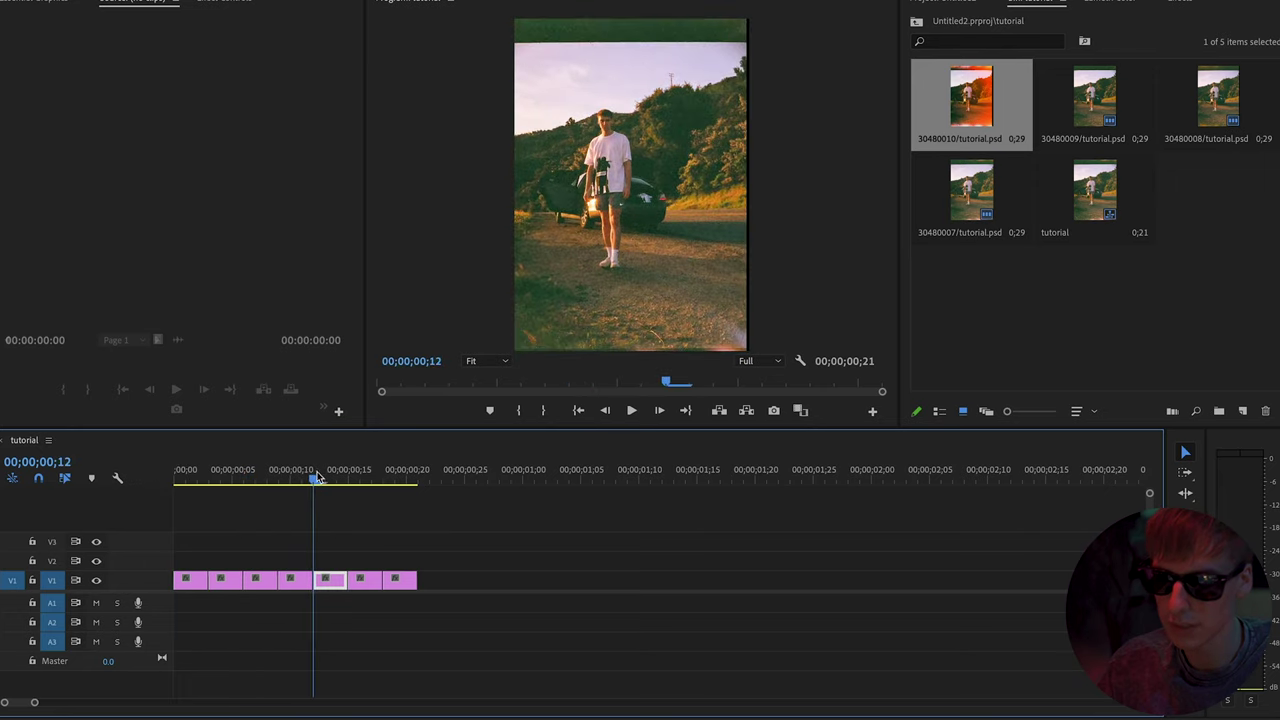
drag(316, 478, 400, 472)
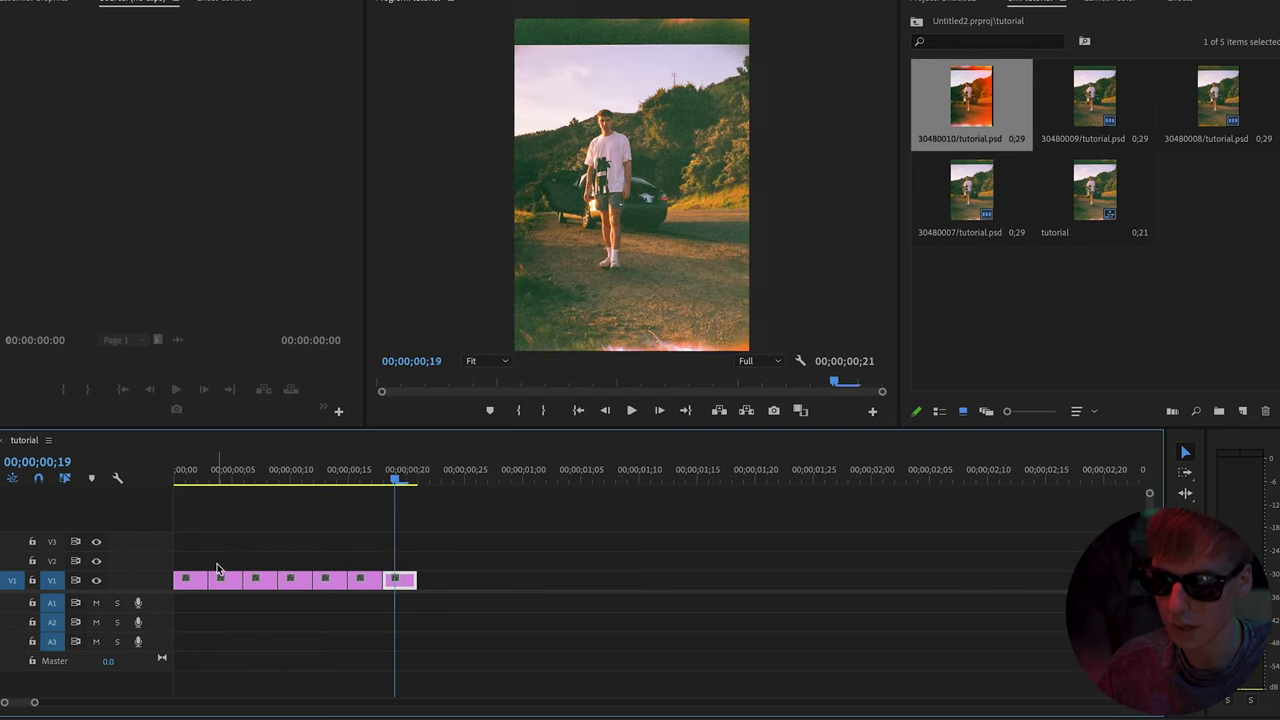
Copy and paste the six clips after the first to repeat the loop, then play it back.
drag(217, 569, 447, 592)
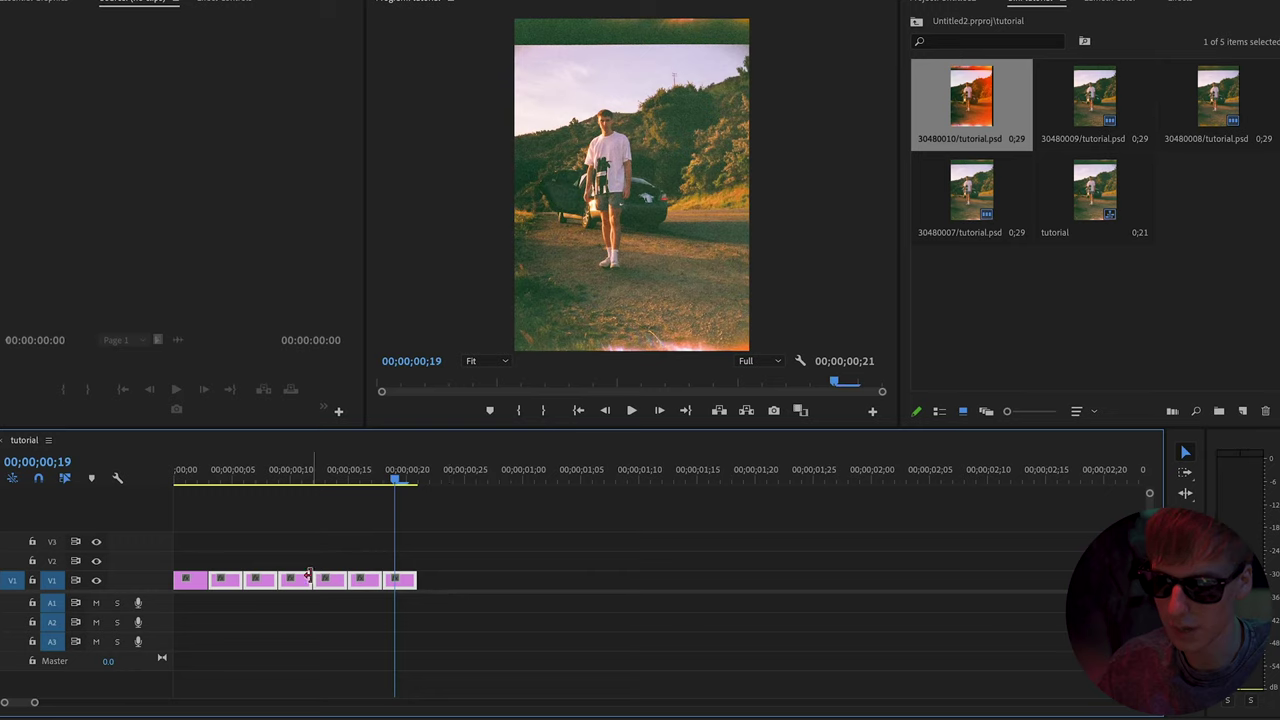
key(ctrl+v)
key(space)
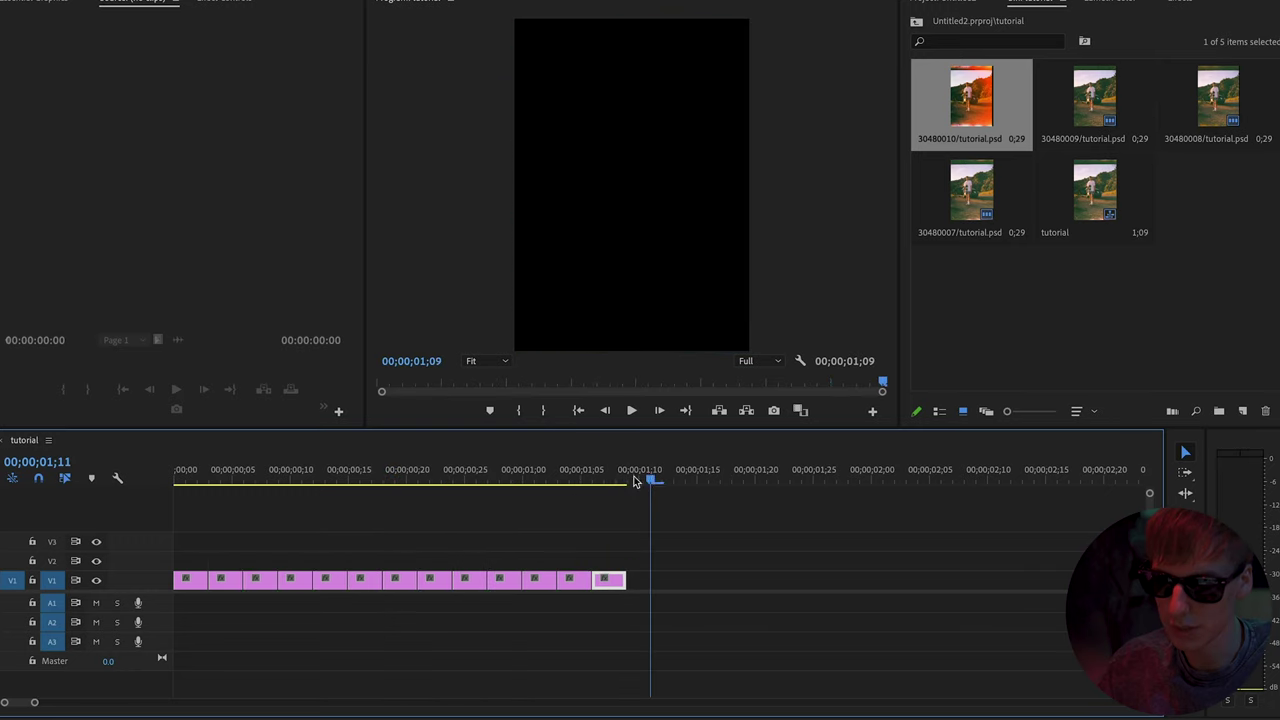
key(Home)
key(space)
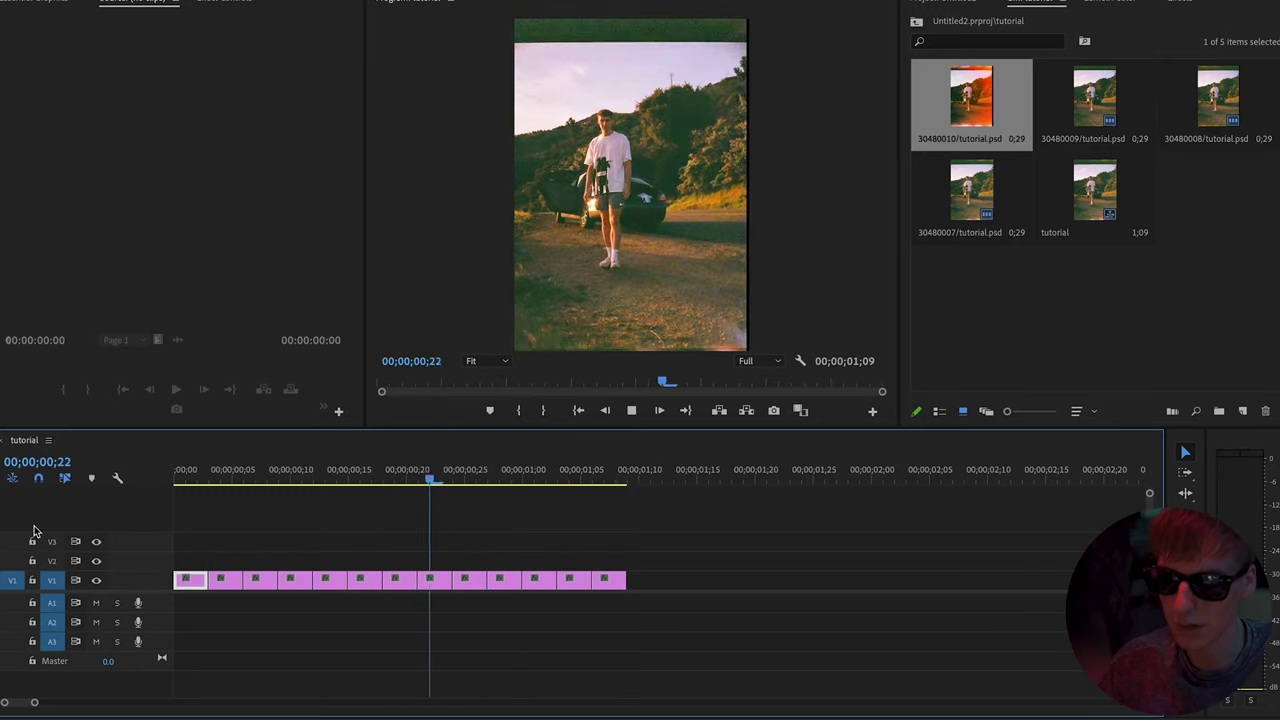
key(space)
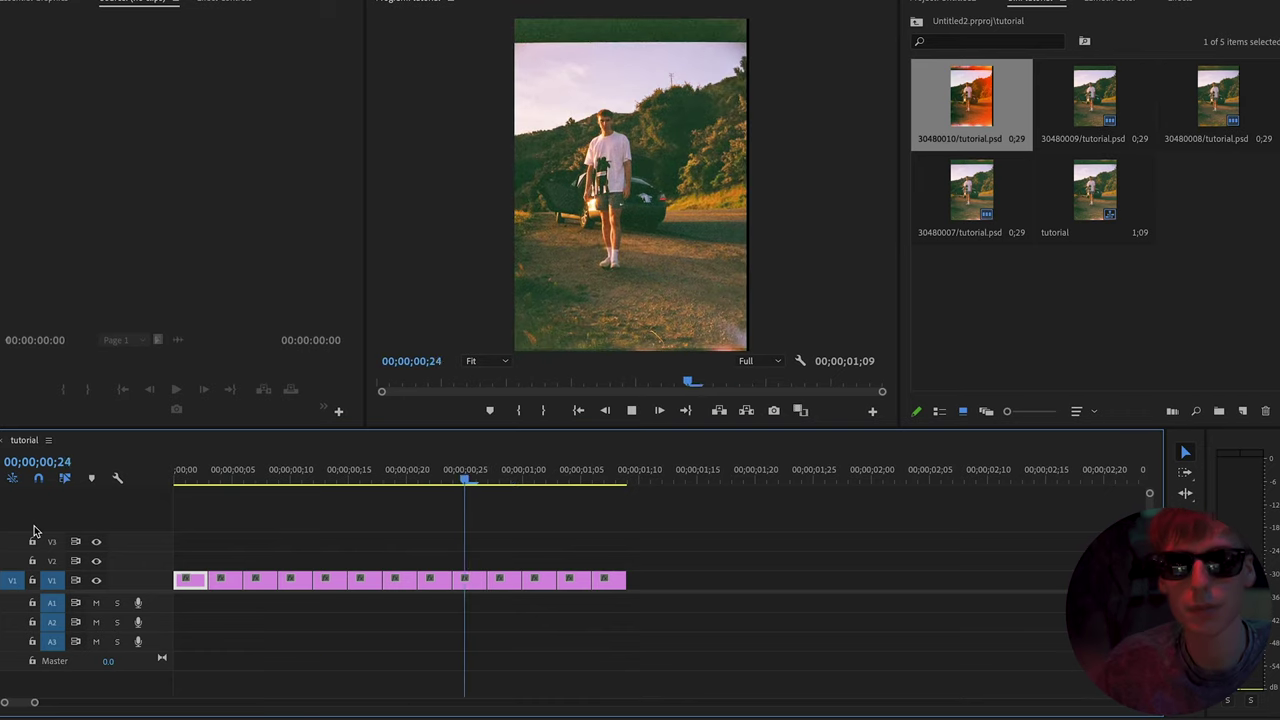
Select all clips on V1 and nest them as Nested Sequence 01.
drag(686, 515, 172, 690)
right_click(268, 591)
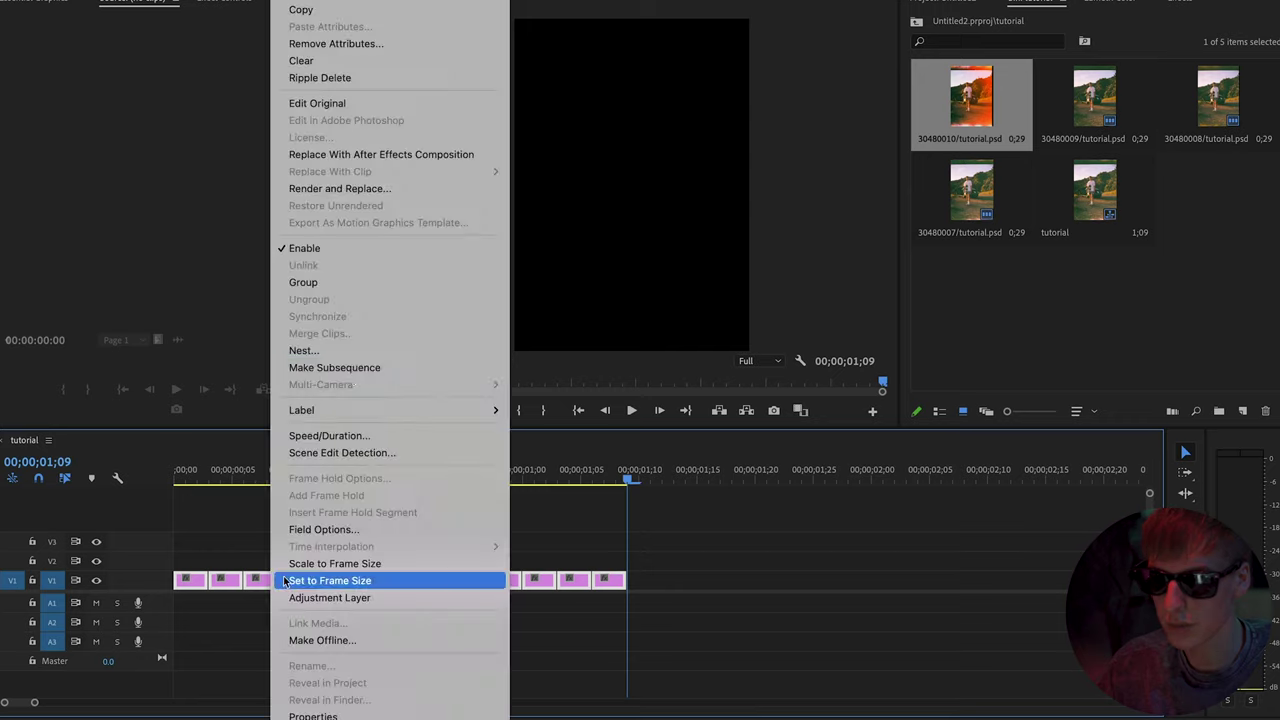
click(321, 351)
key(Return)
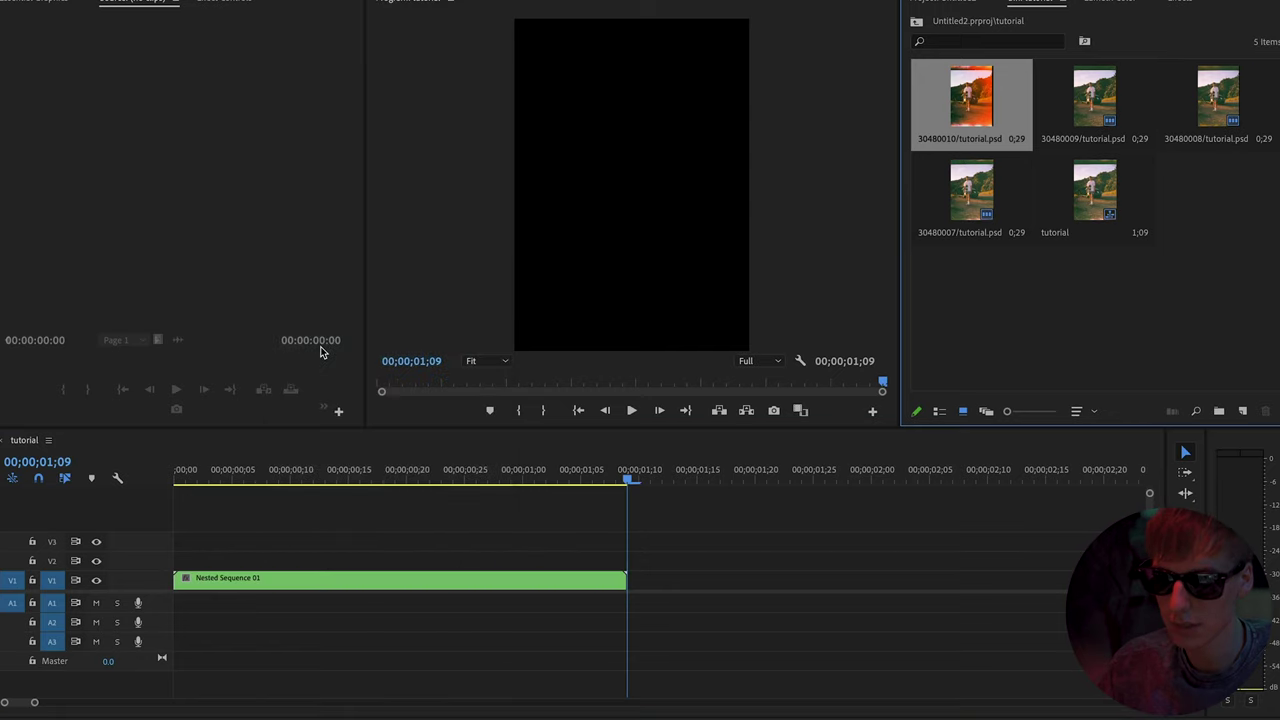
click(305, 482)
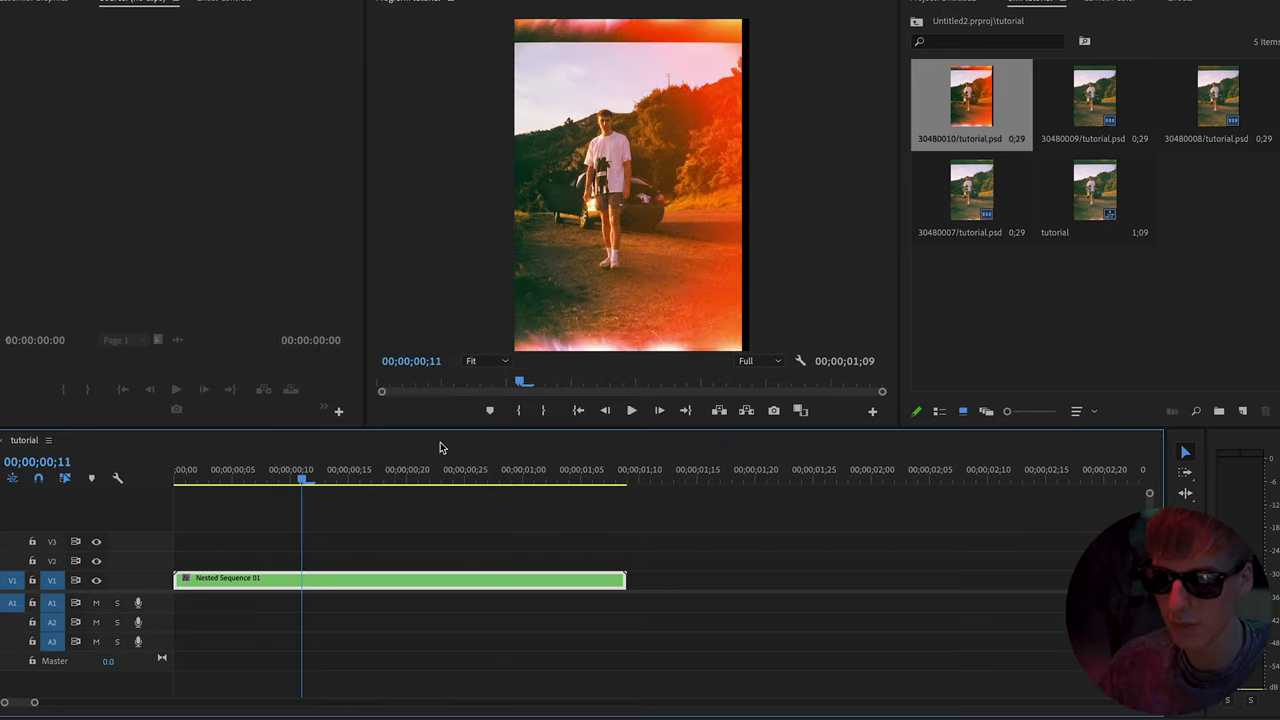
In Effect Controls, scrub the nested clip's Motion Scale from 100 to 108.
click(234, 2)
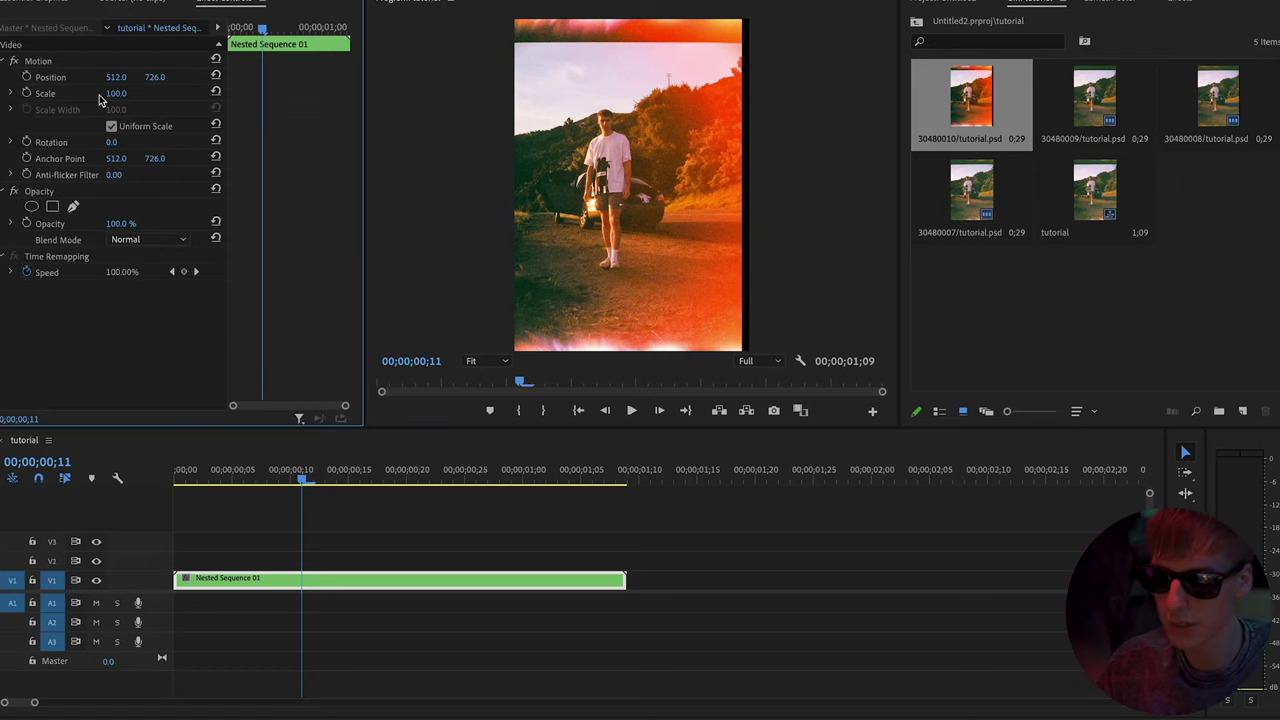
drag(116, 93, 124, 93)
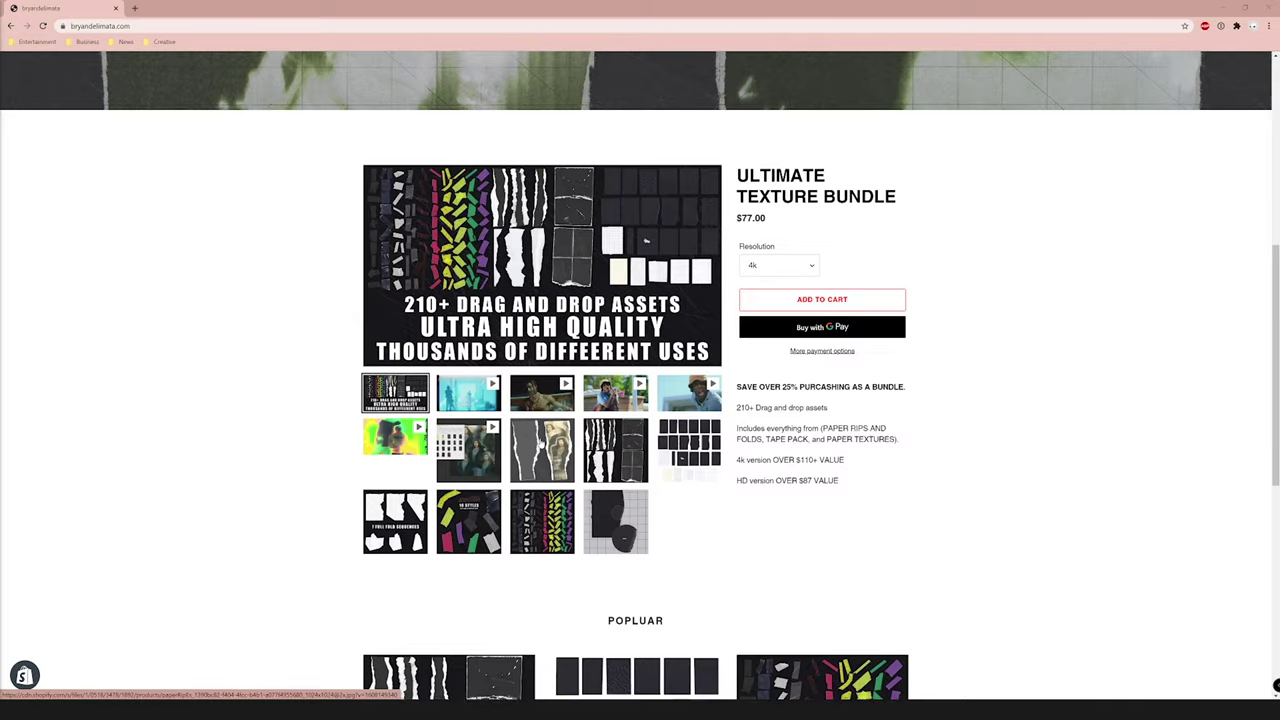
Scroll down to the product gallery and play its second and third preview videos.
scroll(509, 388, down, 1)
click(492, 350)
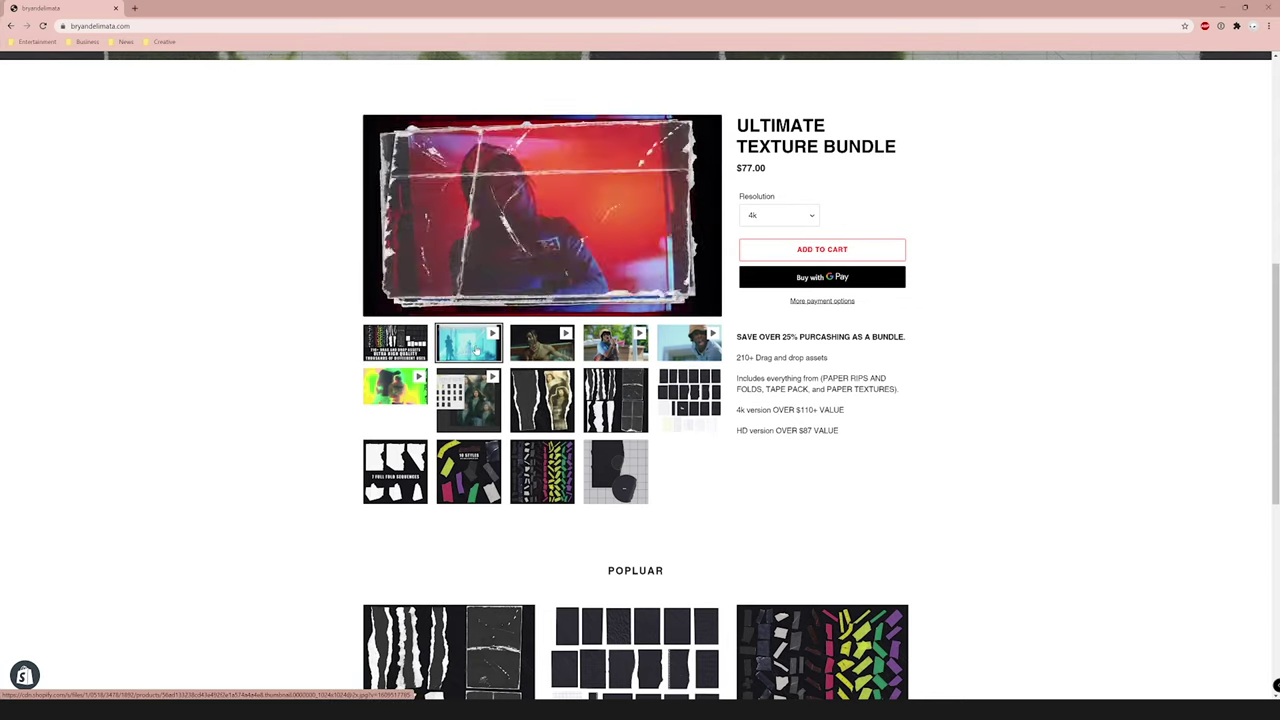
click(524, 350)
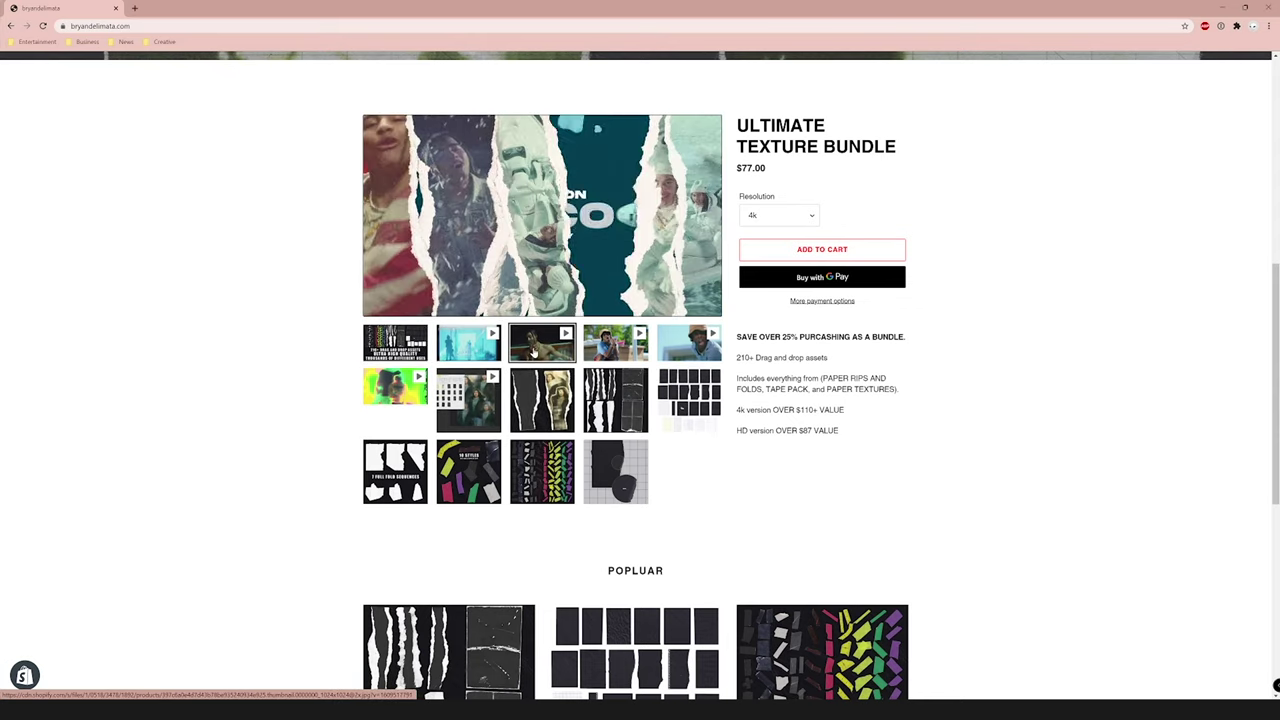